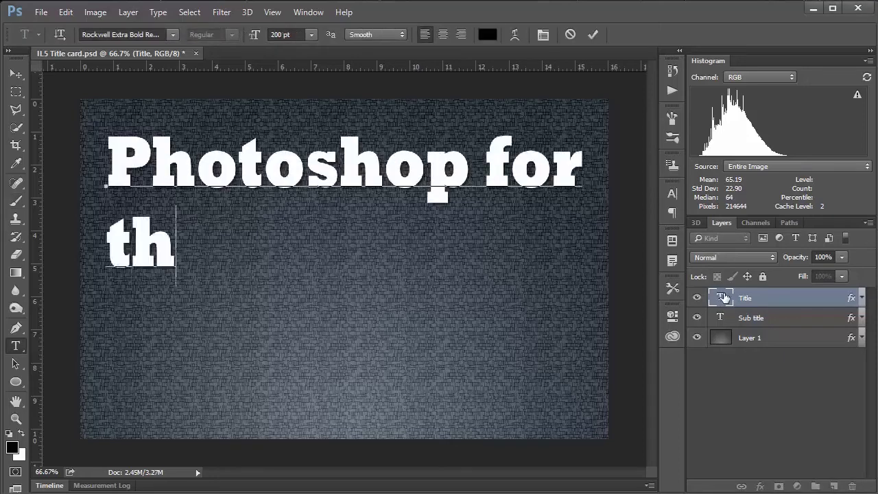
Step: Type the title 'Photoshop for the Scientist' and subtitle 'Intermediate Lesson #5: / Taking your Scientific / Posters to the Next Level'
type("e Scientist")
key("ctrl+Return")
double_click(721, 318)
type("I")
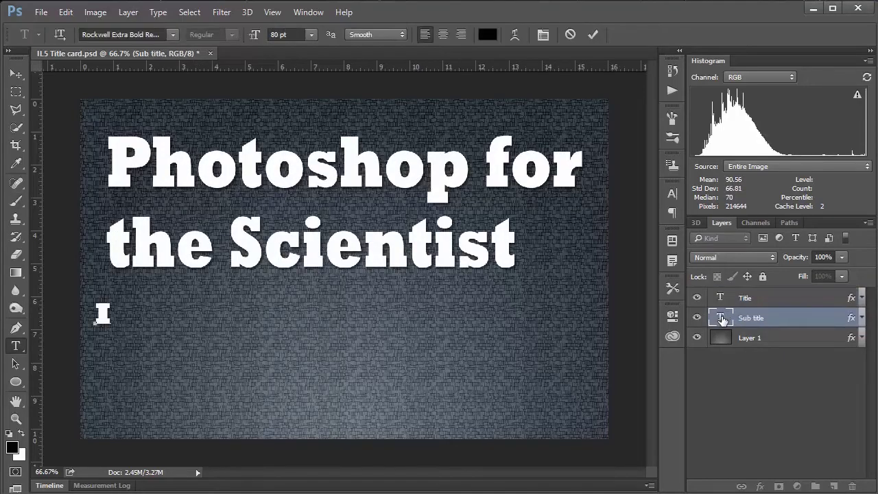
type("ntermediate Lesson #5")
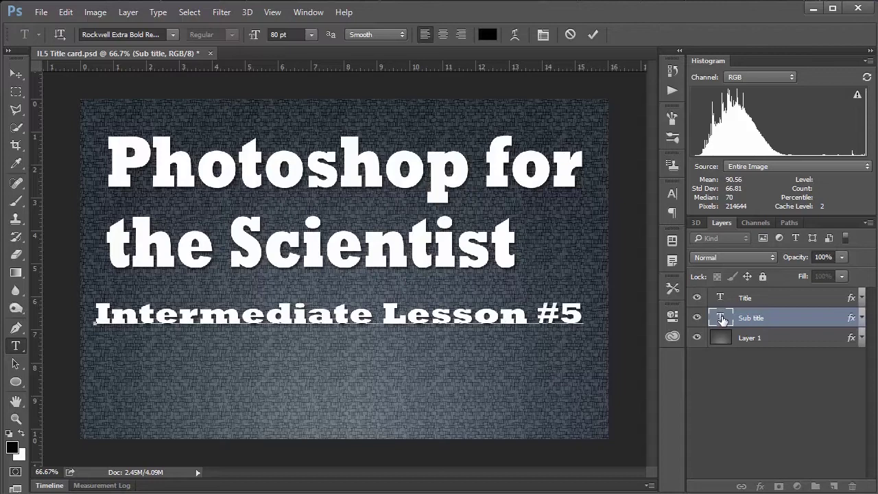
type(":")
key("Return")
type("Taking your Scientific")
key("Return")
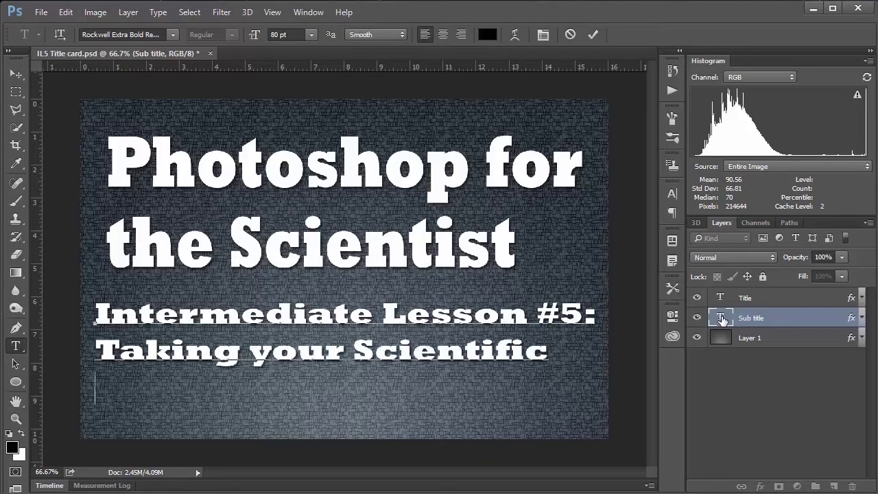
type("Posters to the NEXT LEVE")
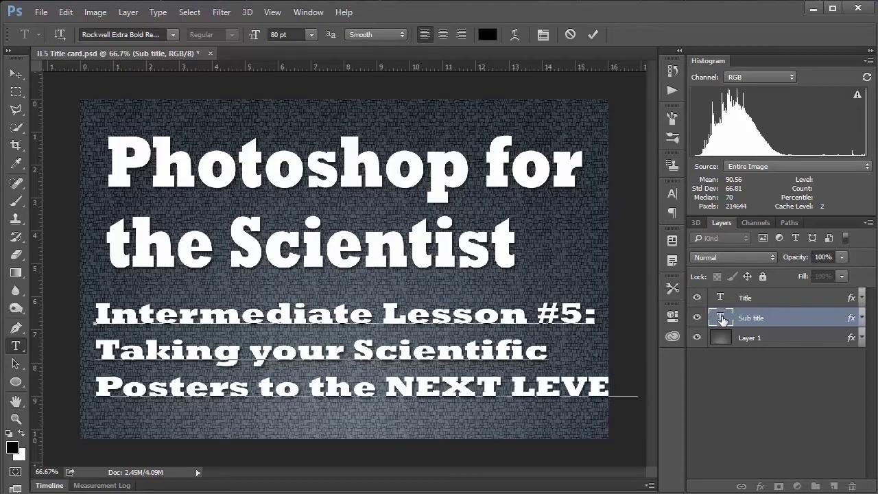
key("BackSpace")
key("BackSpace")
key("BackSpace")
key("BackSpace")
key("BackSpace")
key("BackSpace")
key("BackSpace")
key("BackSpace")
type("ext Level")
key("ctrl+Return")
key("b")
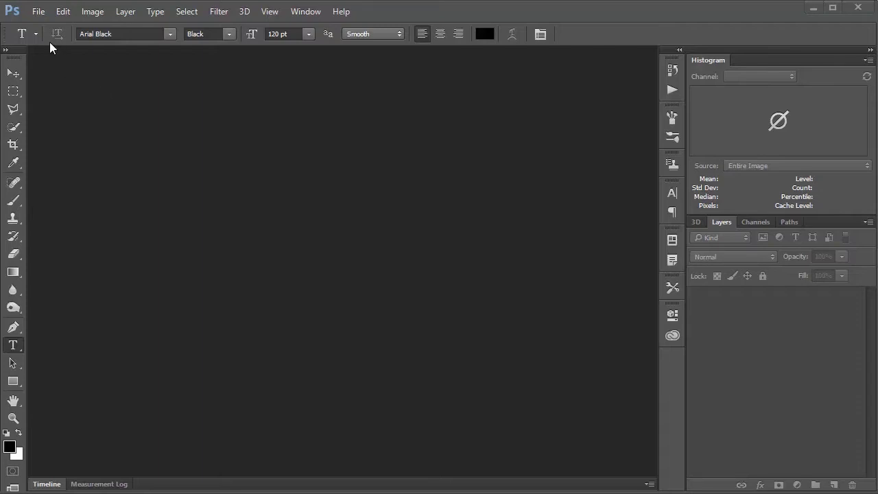
Step: Fill in a new document named Poster at 48 × 36 inches and 150 pixels/inch
left_click(40, 13)
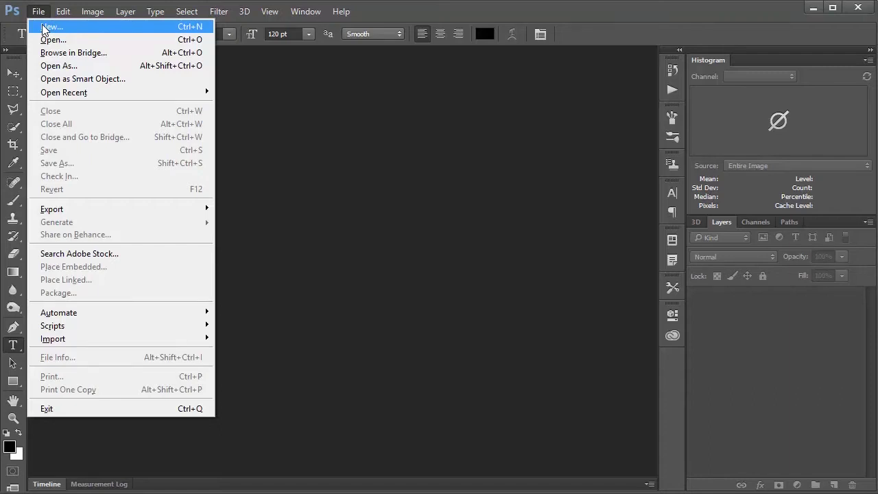
left_click(44, 27)
left_click_drag(420, 8, 392, 98)
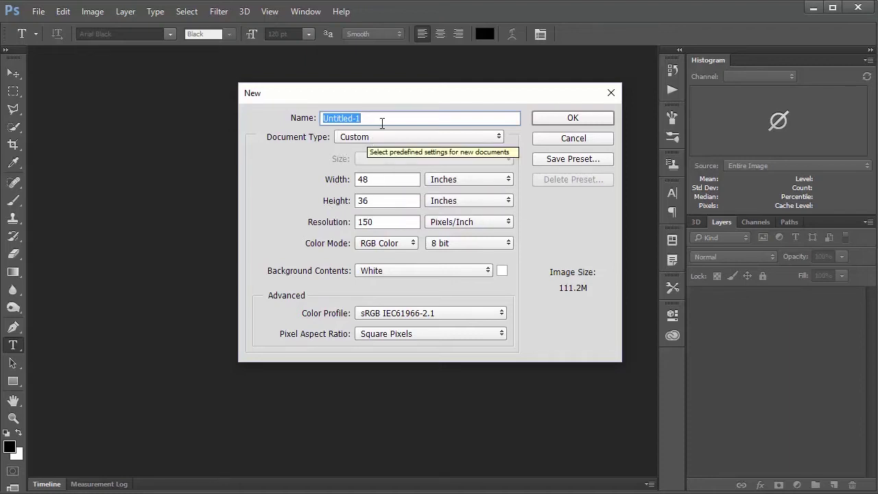
type("Poster")
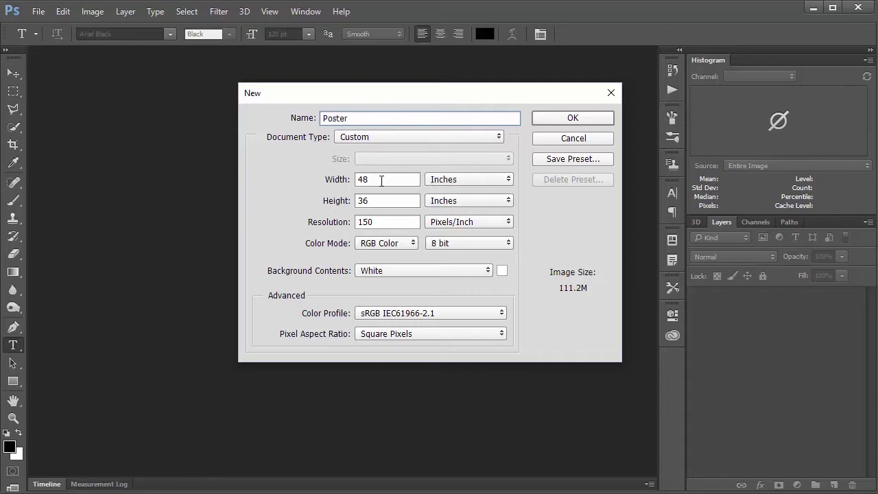
left_click(464, 180)
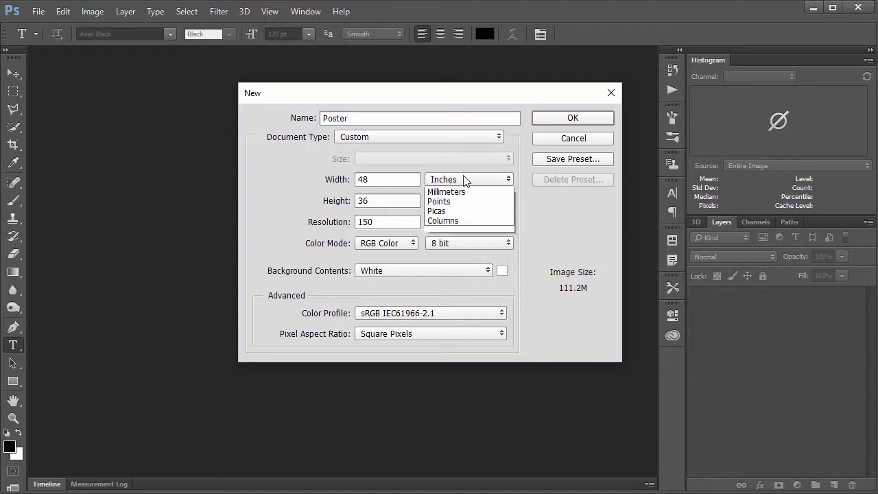
left_click(464, 182)
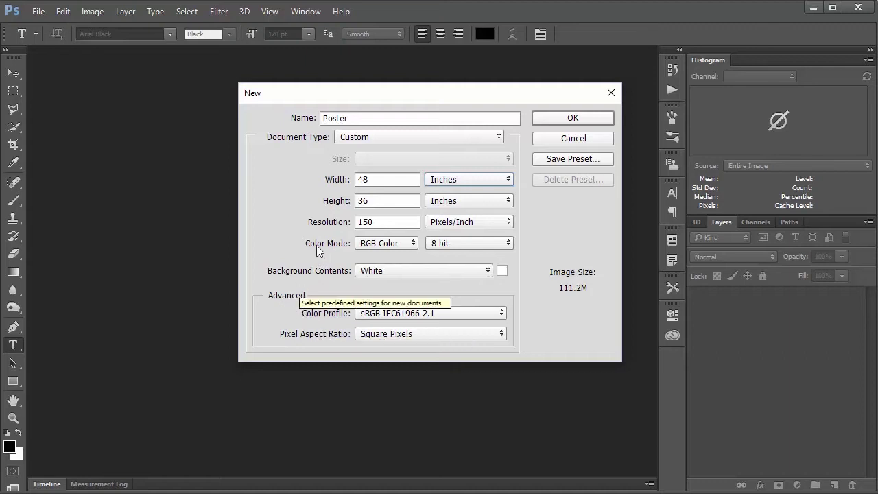
left_click(488, 142)
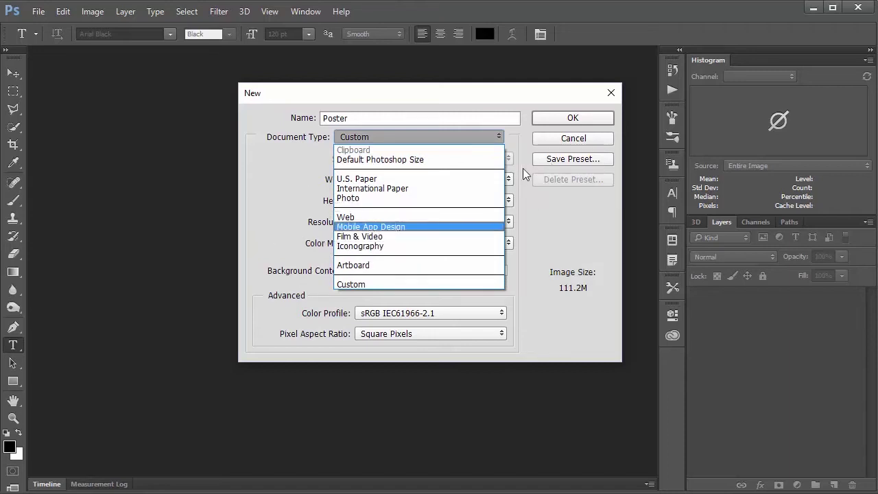
Step: Save the current new-document settings as a preset named Poster
left_click(547, 164)
left_click(550, 163)
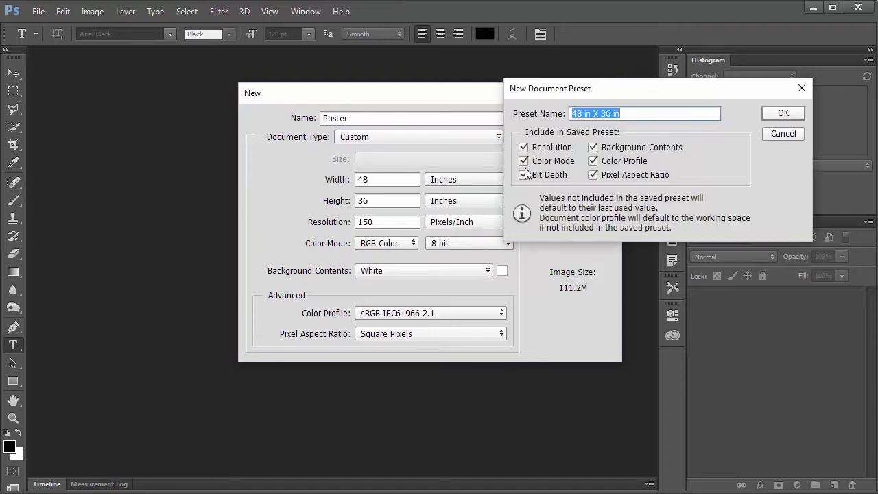
type("Poster")
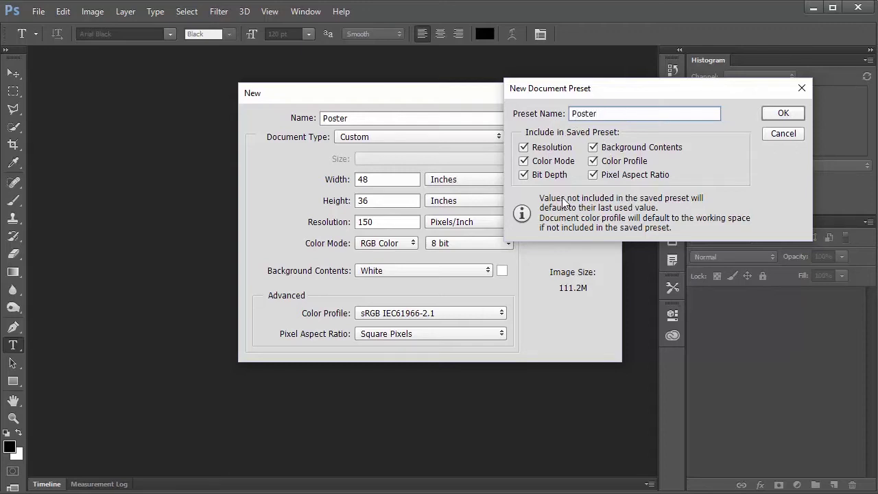
left_click(775, 113)
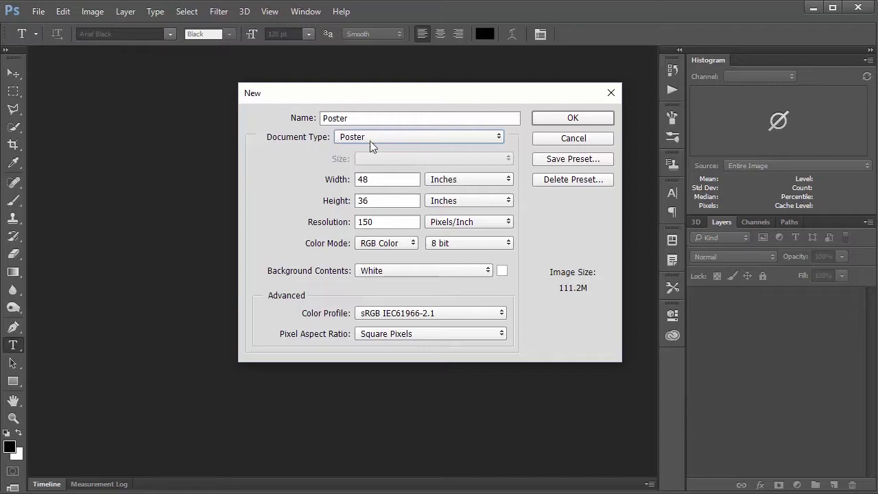
Step: Keep Poster as the document preset and create the blank 48 × 36 in document
left_click(389, 137)
left_click(359, 180)
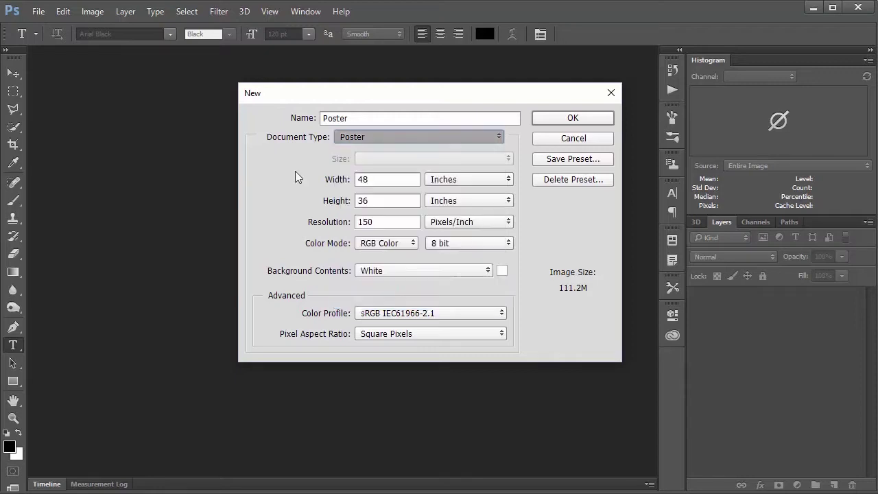
left_click(557, 121)
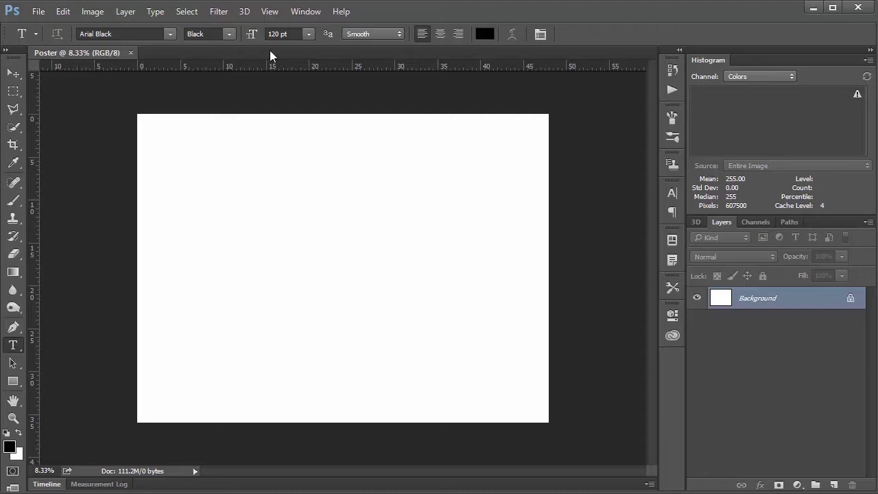
Step: Open the View menu to reach New Guide Layout
left_click(270, 14)
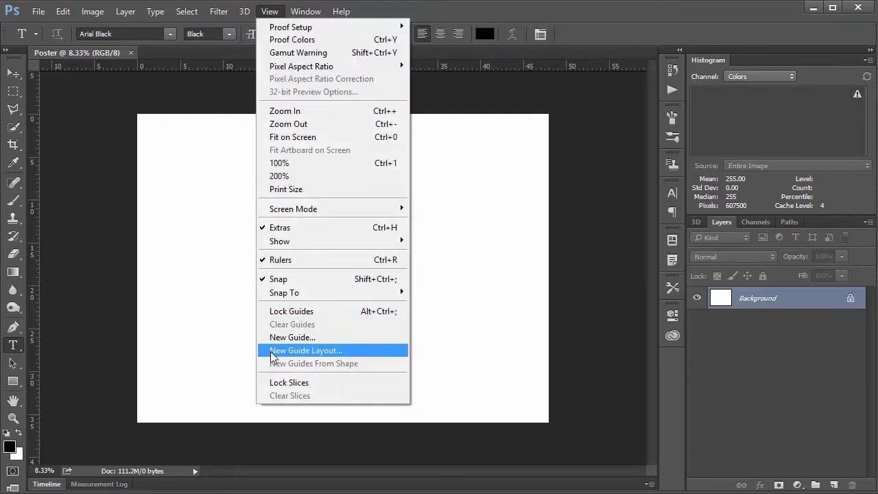
Step: Apply a New Guide Layout of 3 columns, 2 rows and 0.5 in margins to the poster
left_click(301, 352)
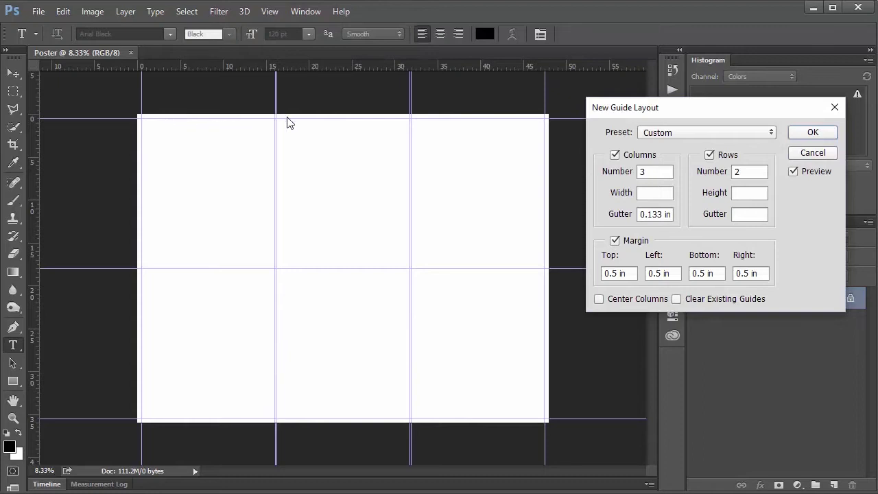
left_click_drag(653, 108, 551, 124)
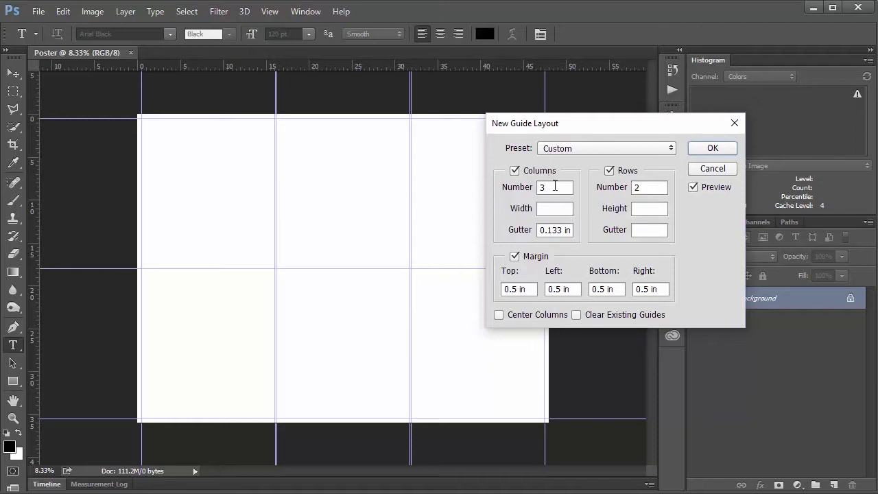
left_click_drag(553, 184, 518, 187)
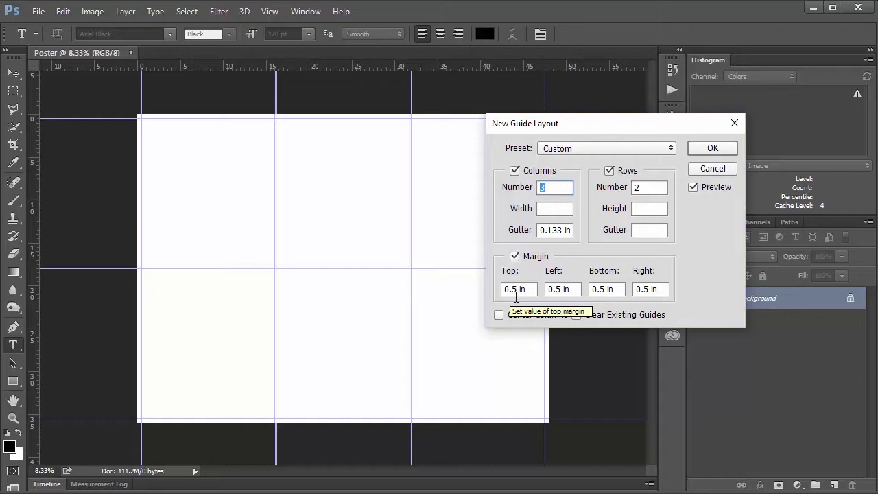
left_click(711, 149)
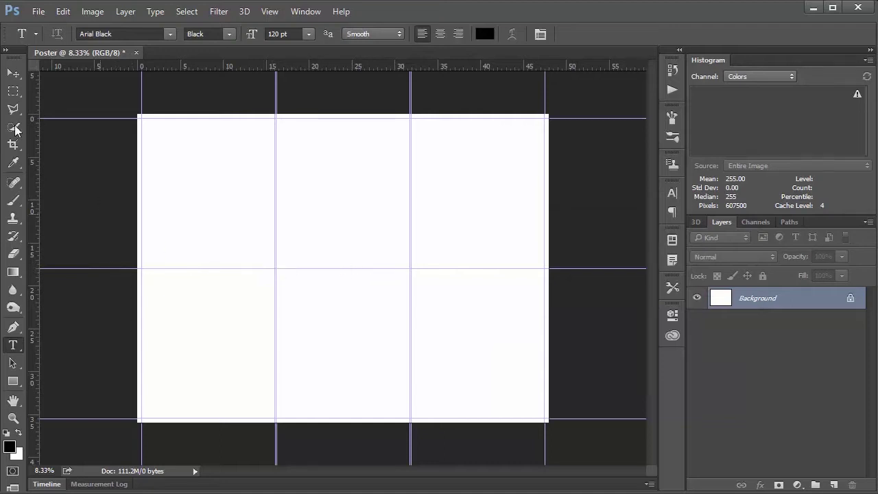
Step: With the Move tool, place horizontal guides at 8.48 in and 8.88 in and snap the top guide to the edge
left_click(13, 73)
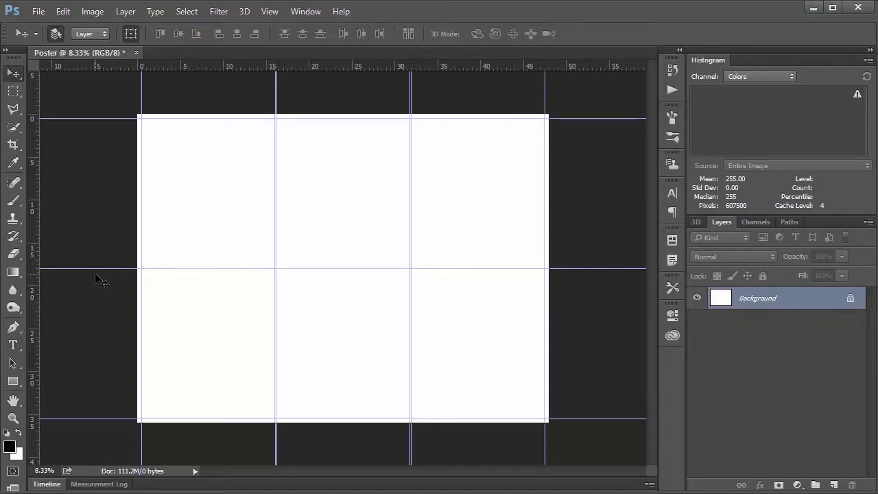
left_click_drag(99, 269, 96, 187)
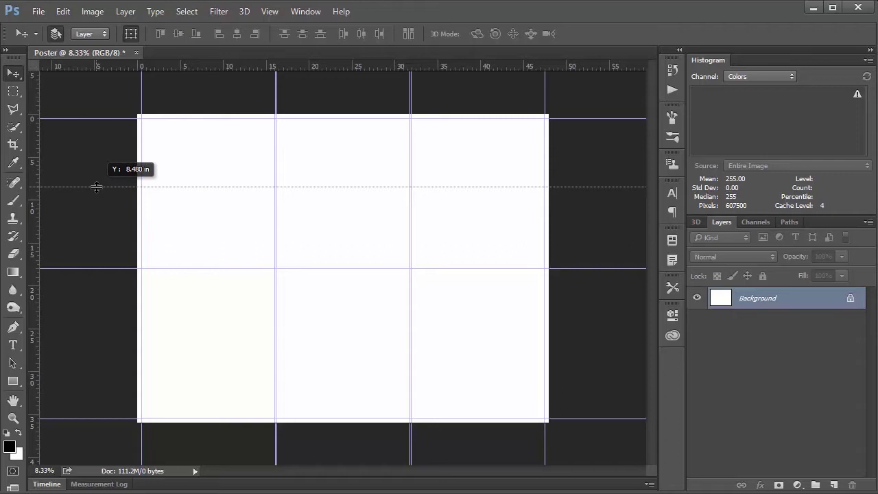
left_click_drag(96, 187, 96, 187)
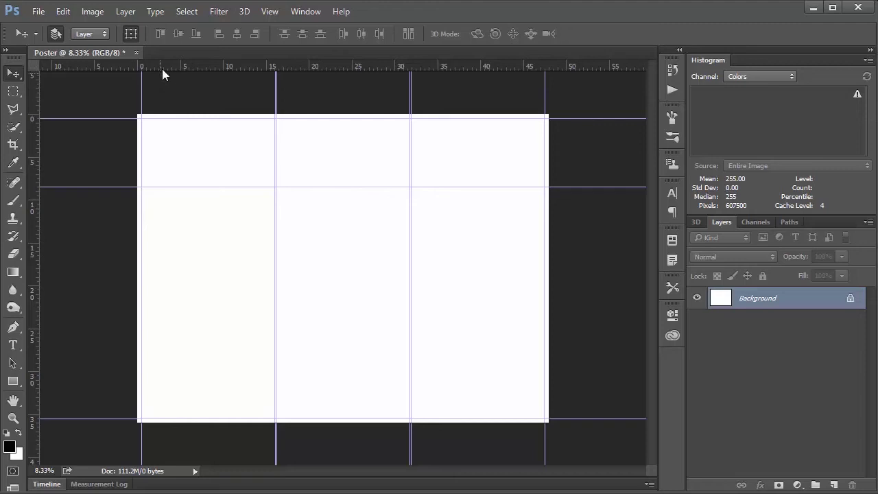
left_click_drag(167, 65, 169, 191)
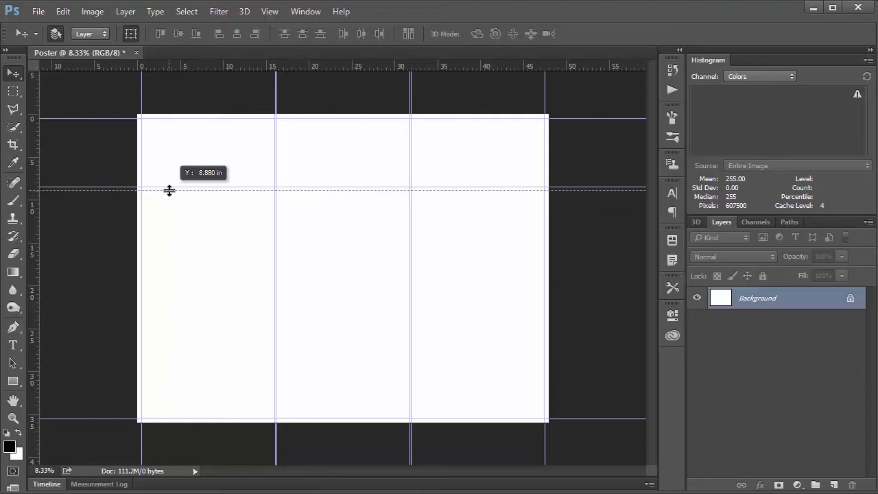
left_click_drag(169, 190, 170, 190)
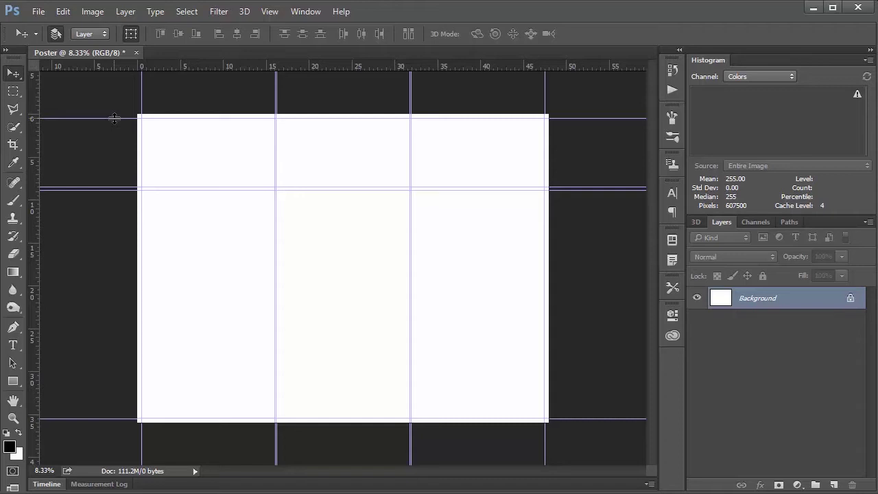
left_click_drag(114, 118, 114, 114)
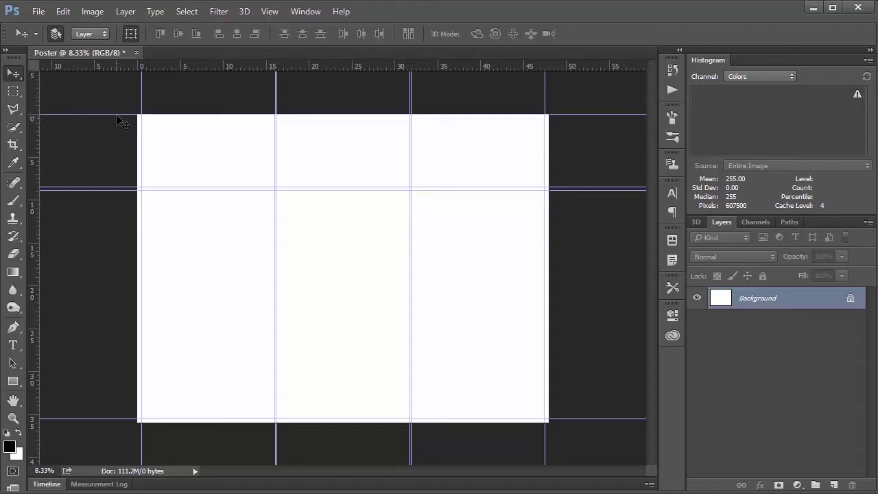
Step: Cancel the guide preferences unchanged and drag the top guide to 0.720 in from the top edge
double_click(116, 117)
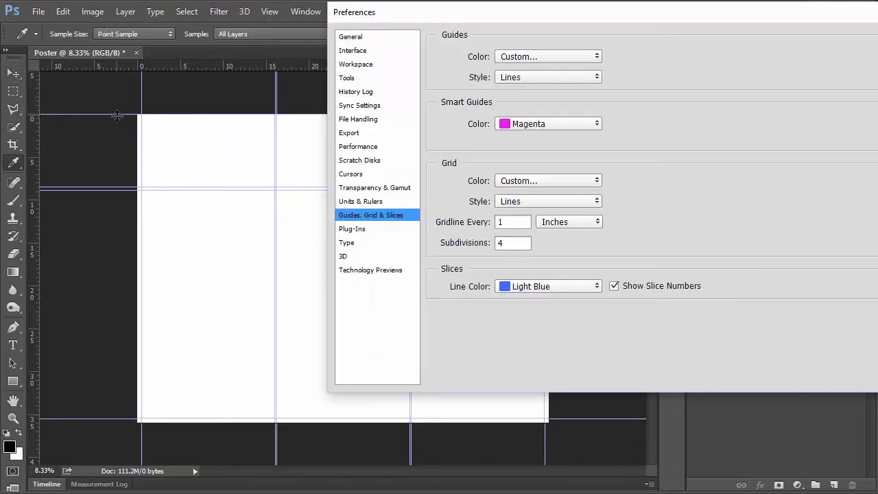
left_click(539, 57)
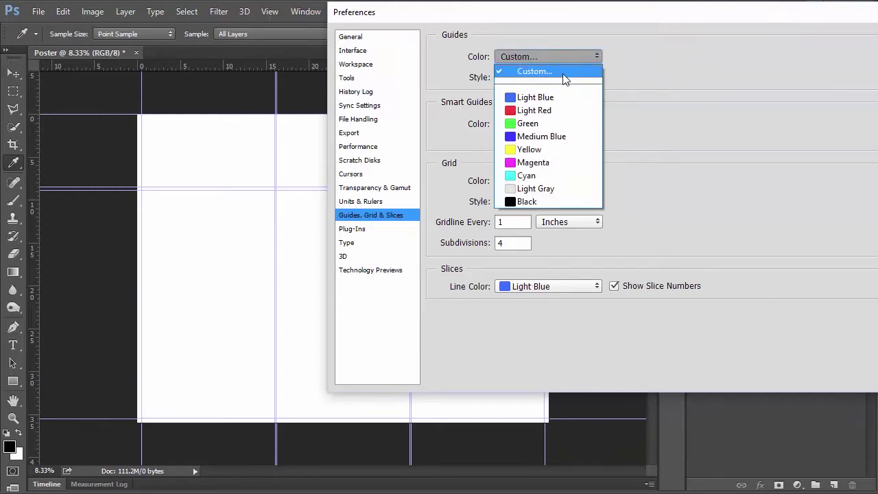
left_click(827, 17)
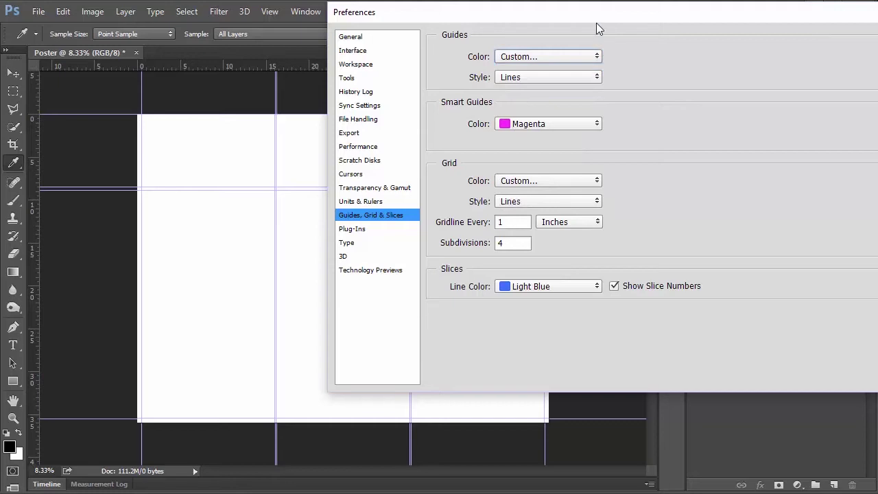
left_click_drag(597, 26, 400, 85)
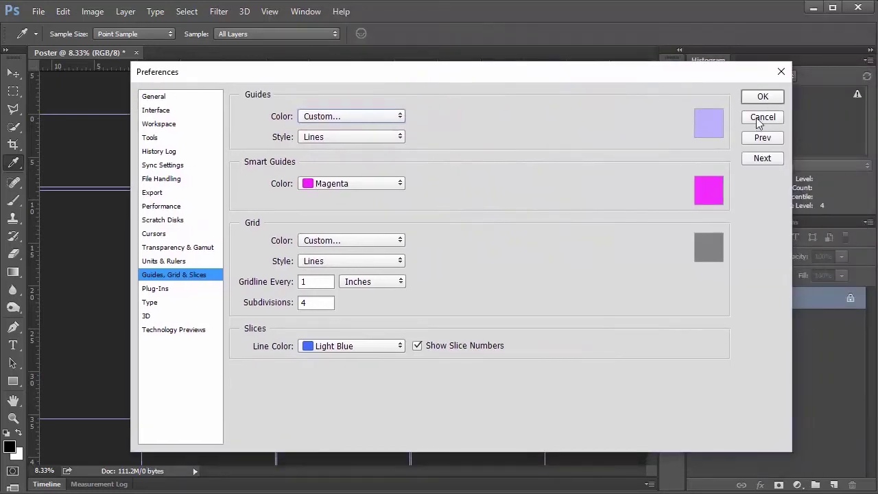
left_click(758, 119)
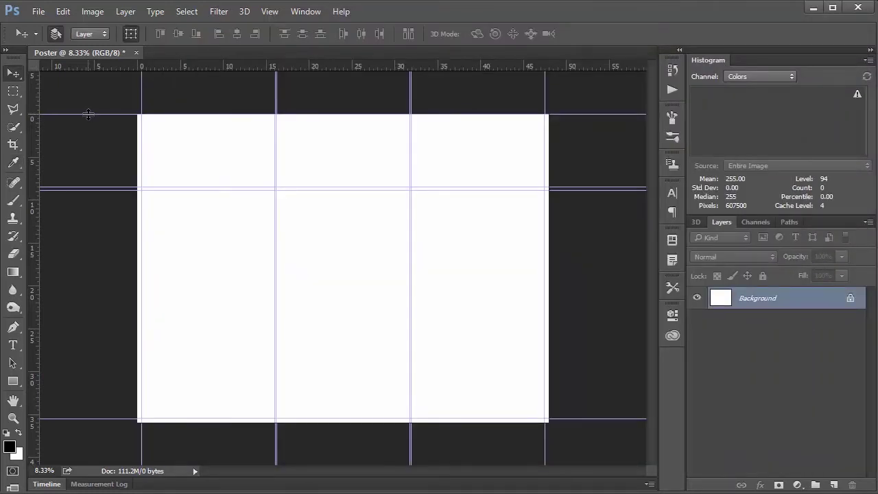
left_click_drag(88, 114, 101, 67)
Step: Add a new horizontal guide at exactly 0.5 in via View > New Guide
left_click(269, 11)
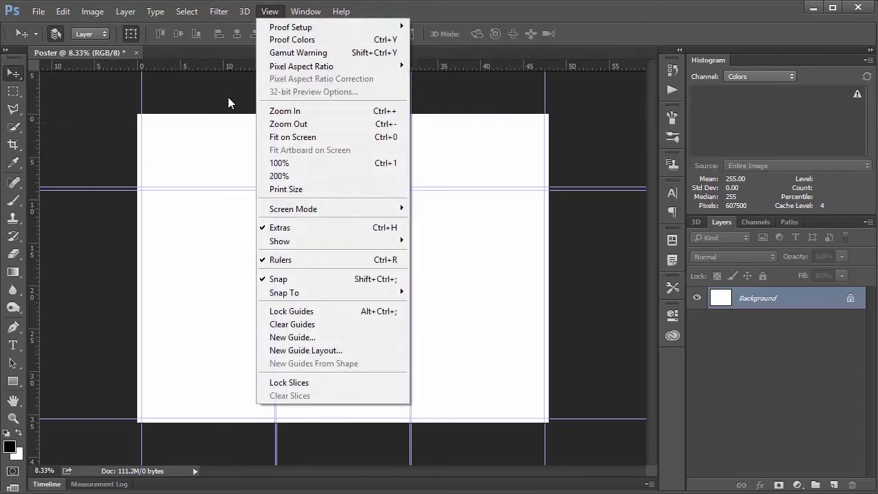
left_click(288, 337)
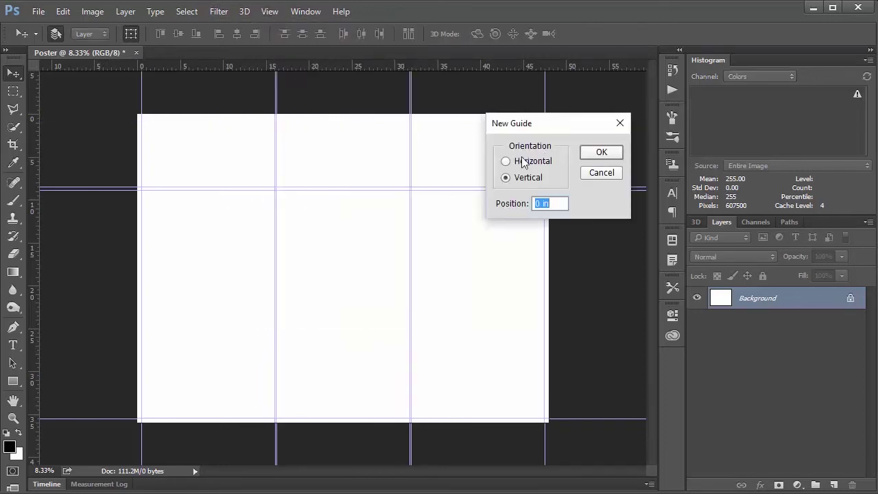
left_click(522, 160)
type("0.5")
key("Return")
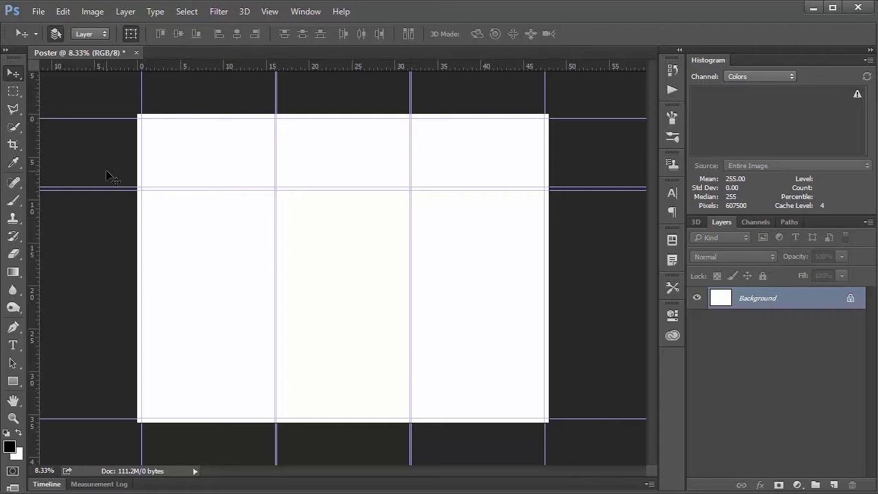
Step: Lock all guides on the Poster canvas
left_click(270, 12)
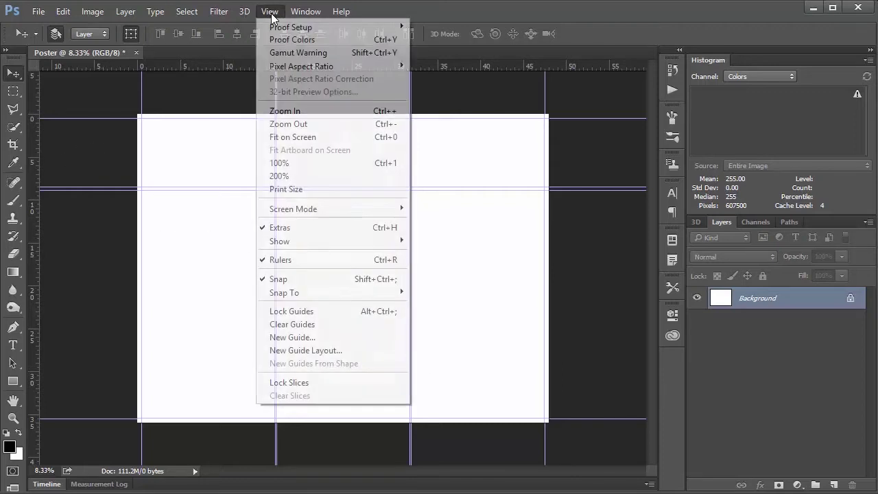
left_click(327, 310)
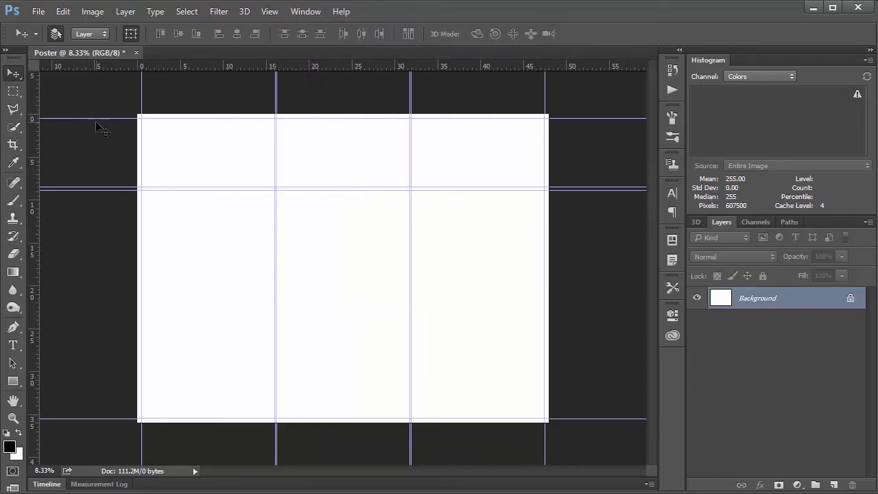
left_click(270, 12)
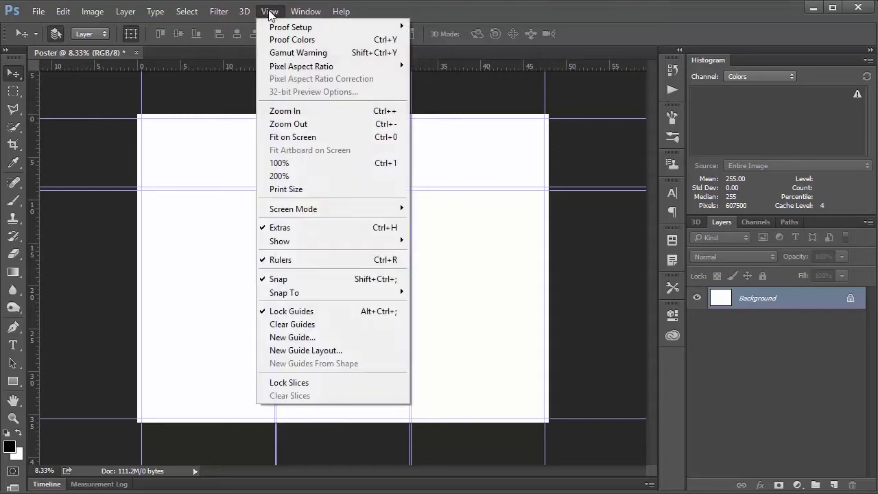
Step: Set a 3-column, no-row guide layout, save it over the Poster.gds preset, and apply it
left_click(291, 353)
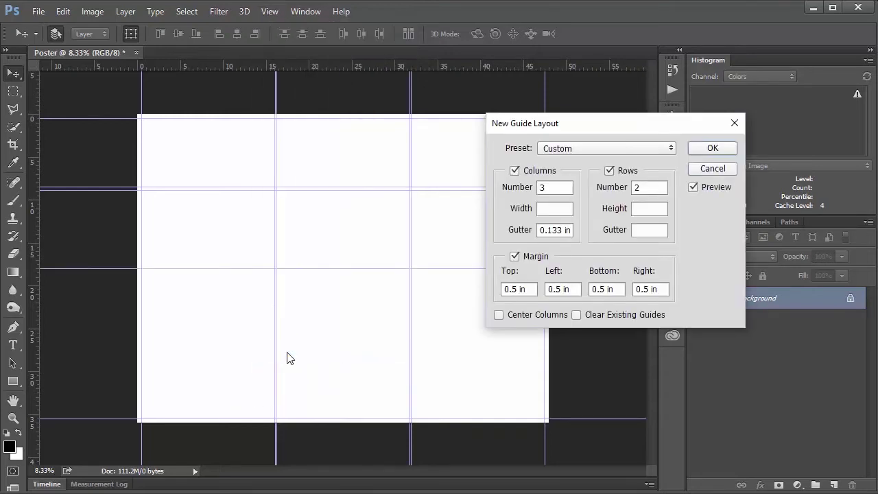
left_click(610, 171)
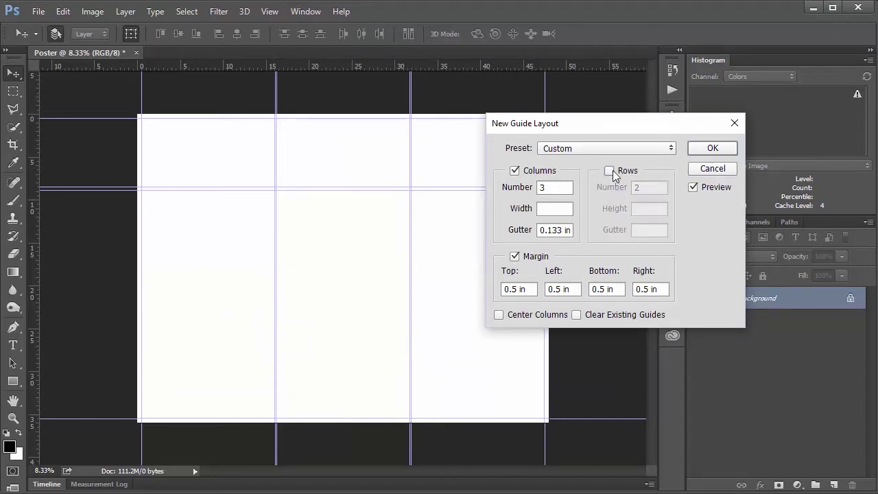
left_click(604, 149)
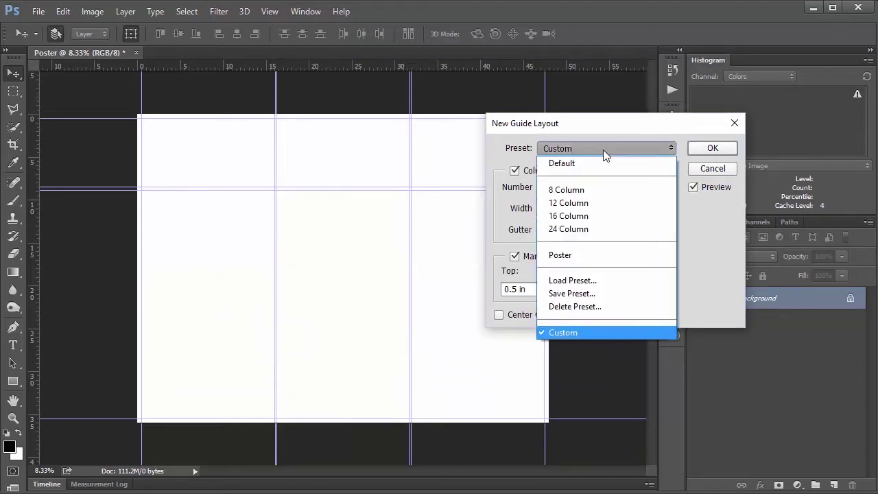
left_click(577, 294)
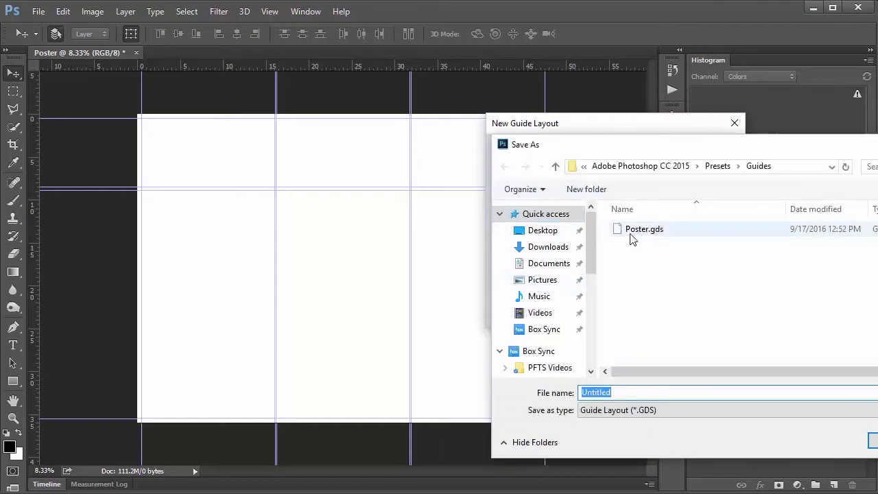
left_click(634, 233)
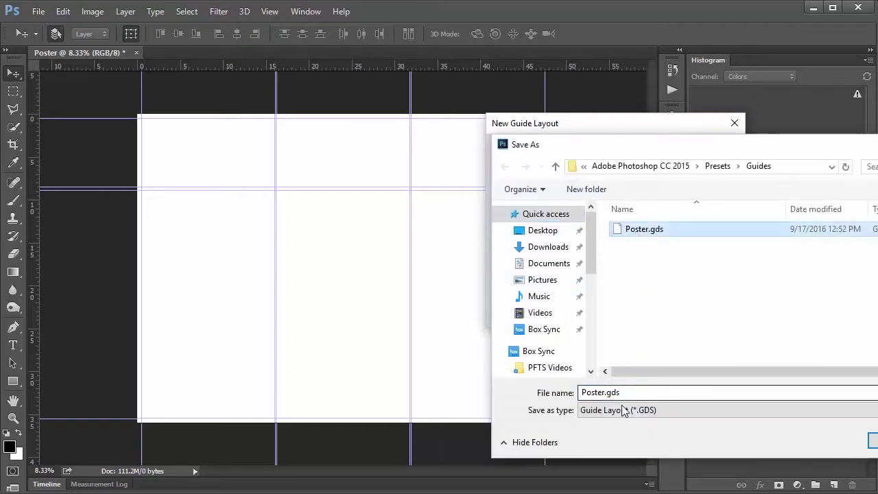
left_click_drag(781, 151, 527, 153)
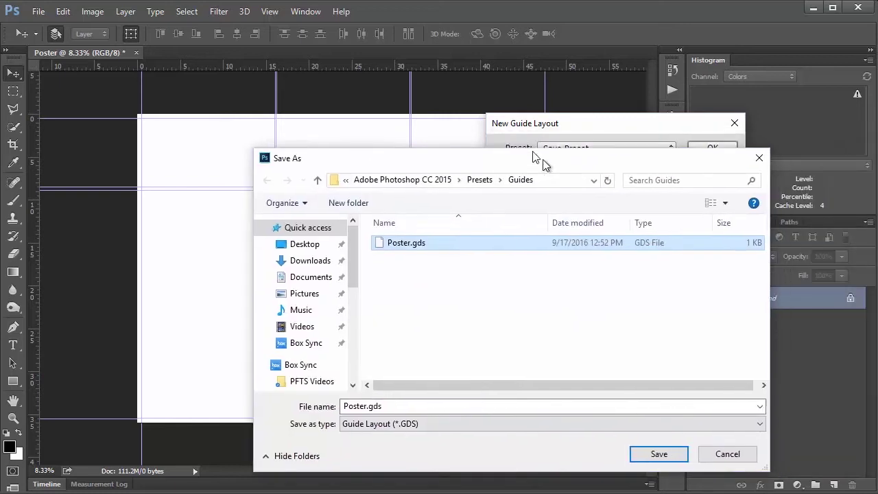
left_click(638, 442)
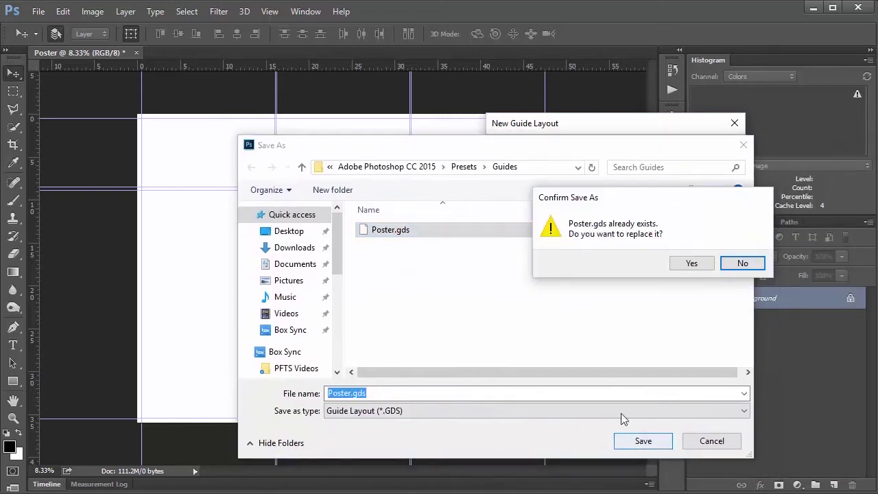
left_click(698, 265)
left_click(712, 148)
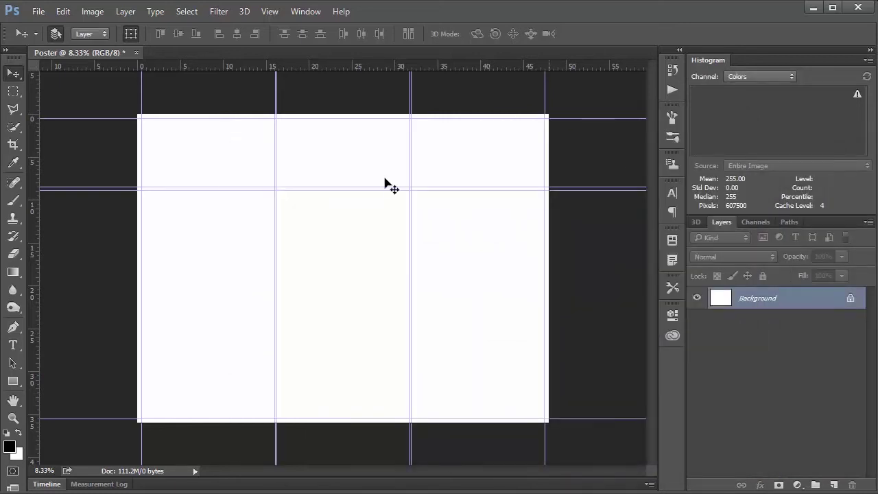
left_click(304, 11)
left_click(270, 11)
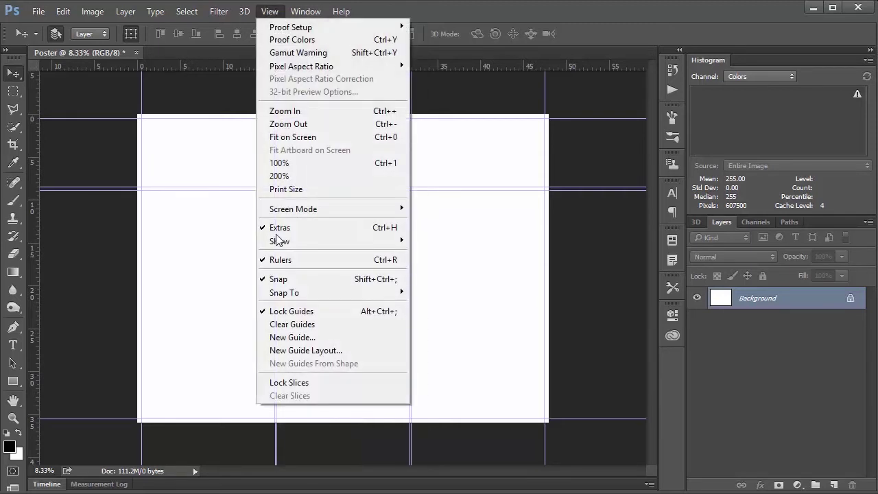
left_click(308, 350)
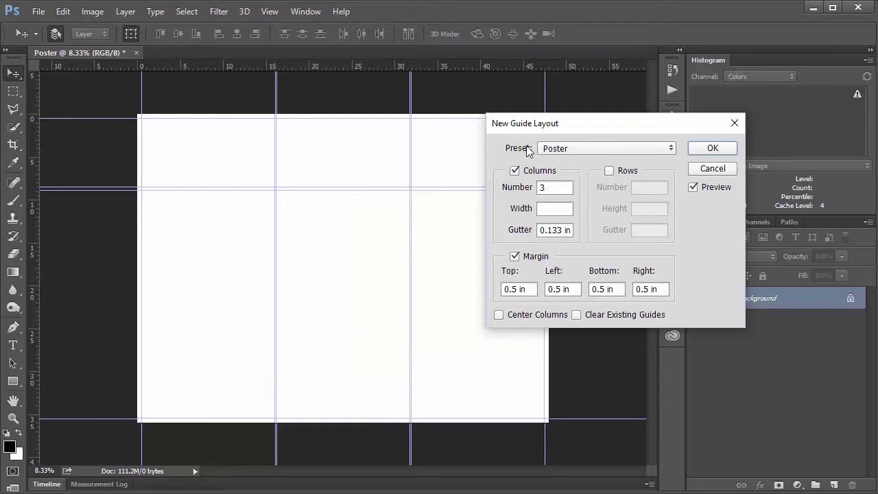
left_click(724, 169)
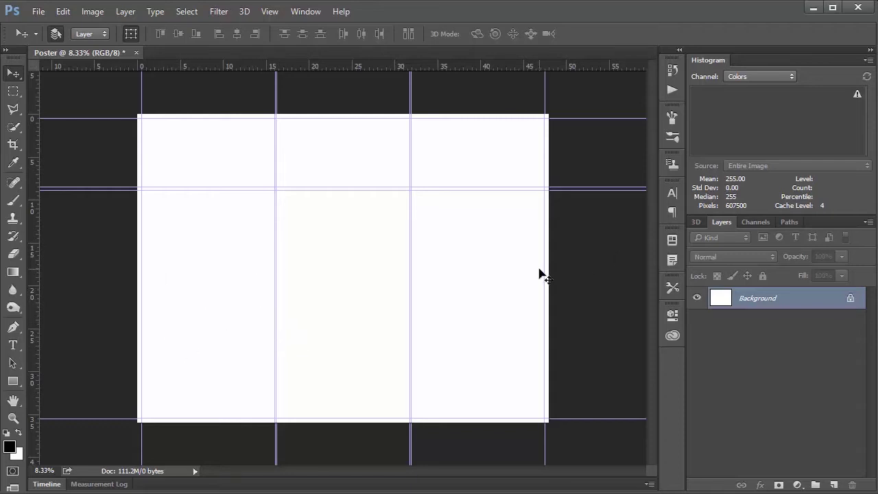
Step: Add an empty Layer 1, select the Gradient tool, then delete Layer 1
left_click(834, 485)
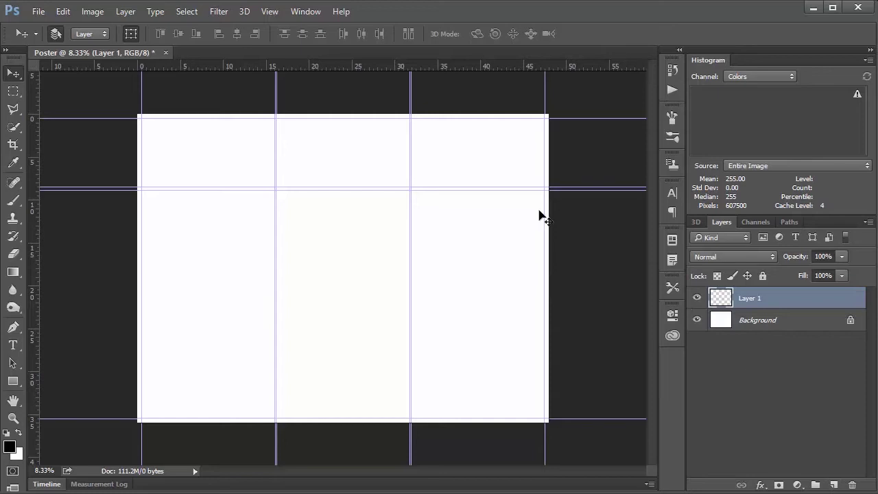
left_click(13, 273)
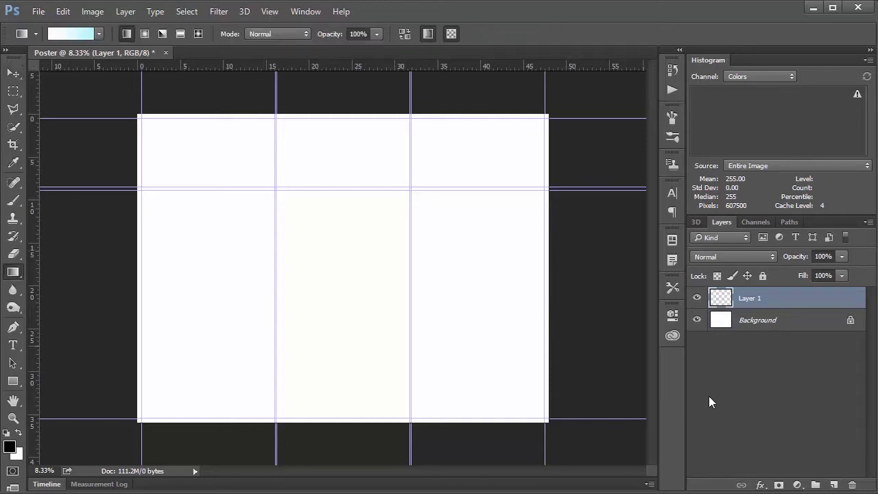
left_click_drag(745, 300, 852, 485)
Step: Add a linear 90° Gradient Fill layer and open its Gradient Editor to customise colours
left_click(795, 486)
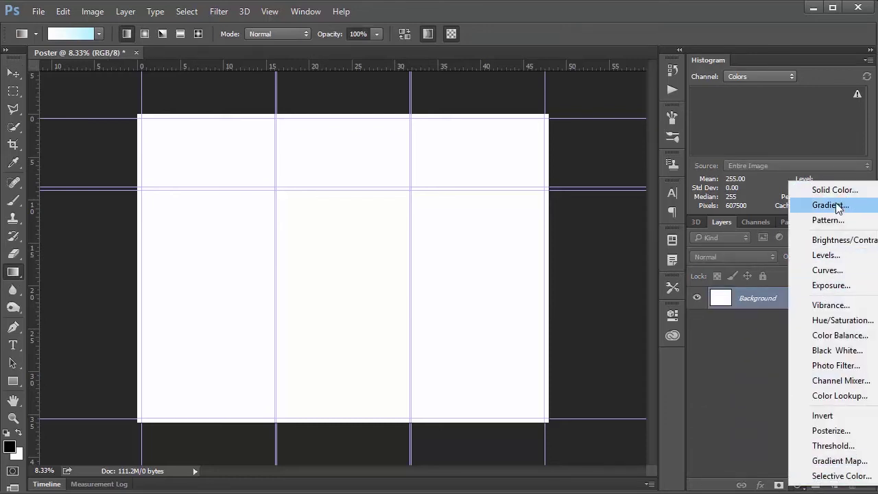
left_click(738, 404)
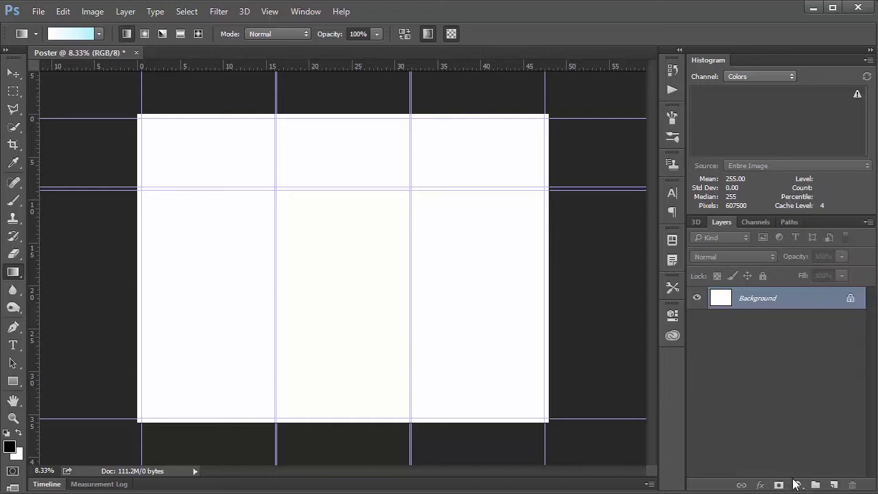
left_click(796, 485)
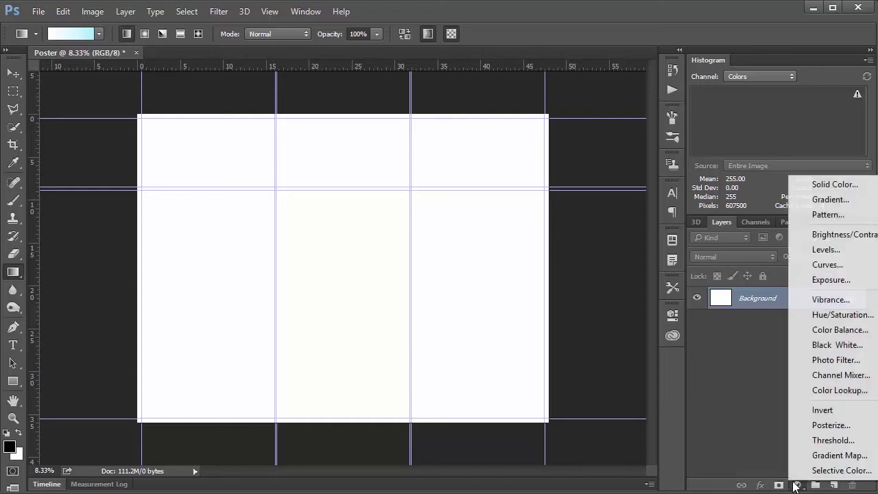
left_click(805, 204)
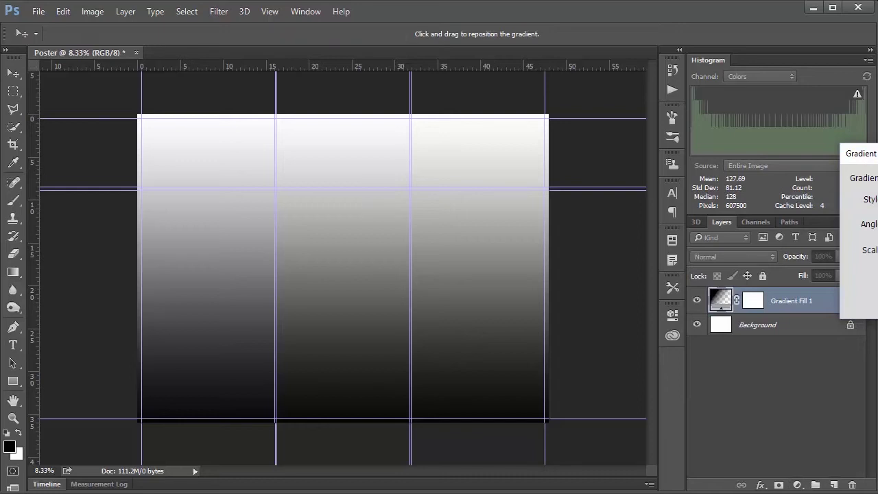
left_click_drag(876, 153, 385, 188)
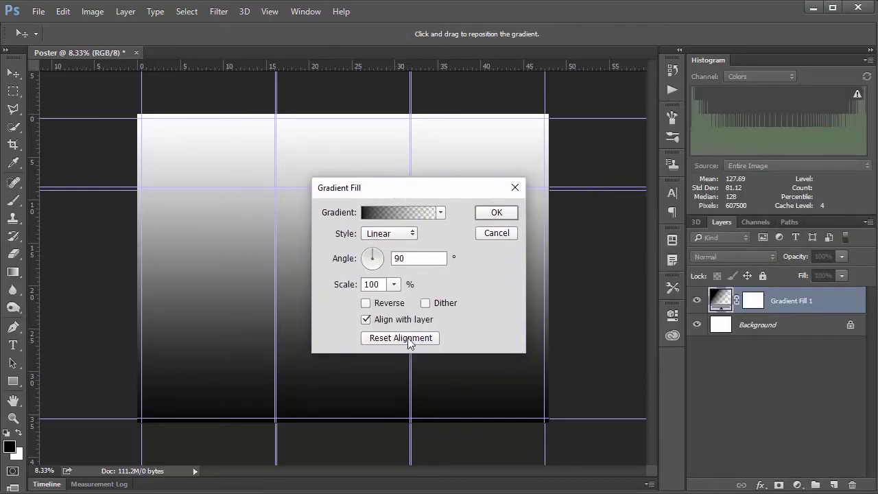
left_click(440, 213)
left_click(440, 213)
left_click(383, 209)
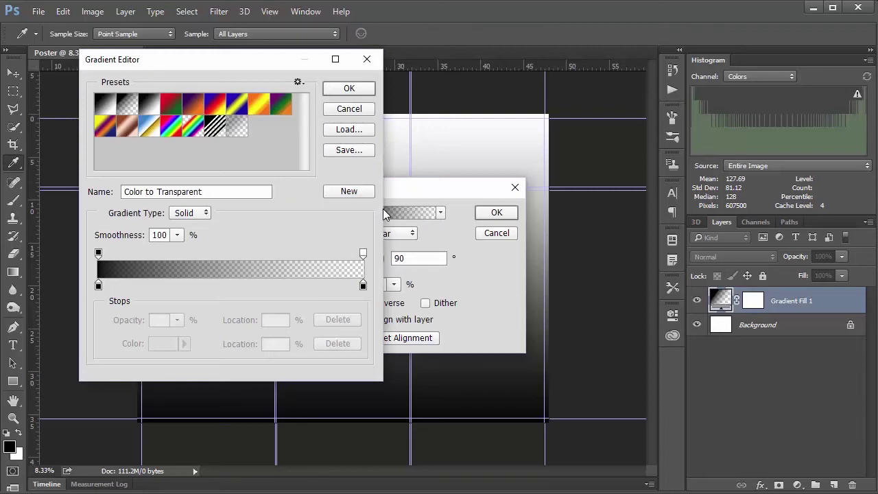
Step: Set the gradient's left colour stop to a light cyan
left_click(98, 286)
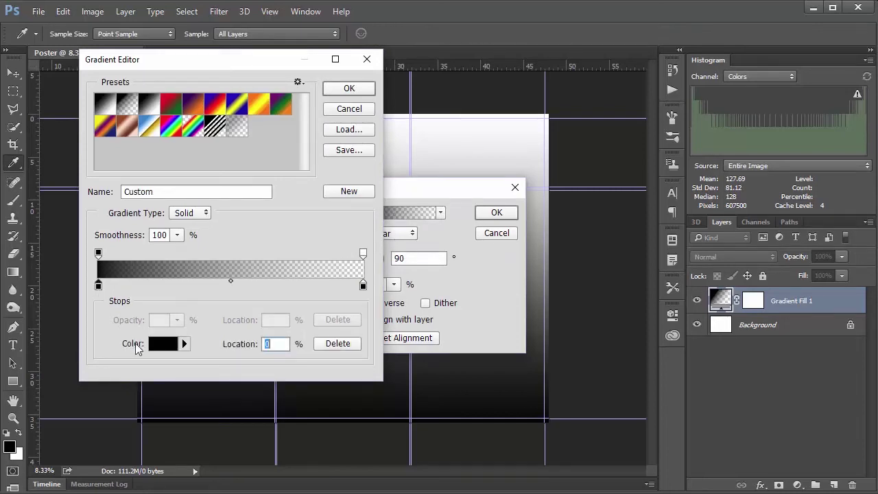
left_click(165, 346)
mouse_move(504, 169)
left_mouse_down()
mouse_move(505, 153)
mouse_move(505, 162)
left_mouse_up()
left_click(398, 83)
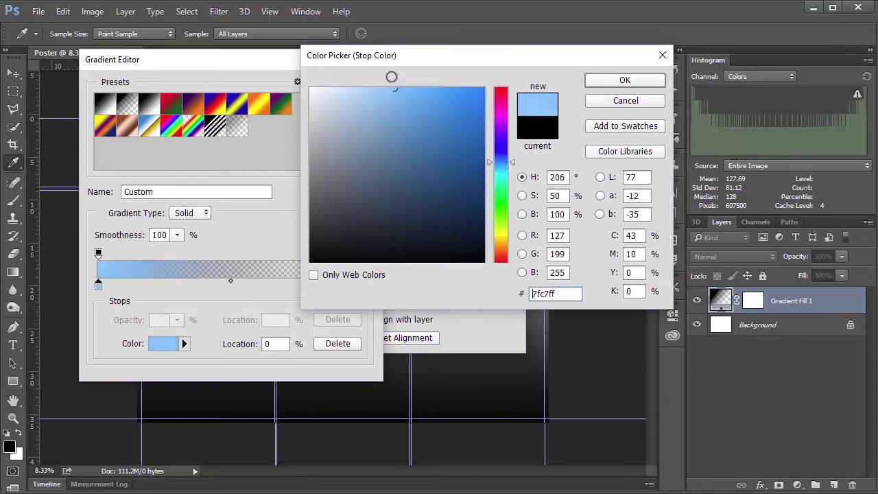
left_click(380, 88)
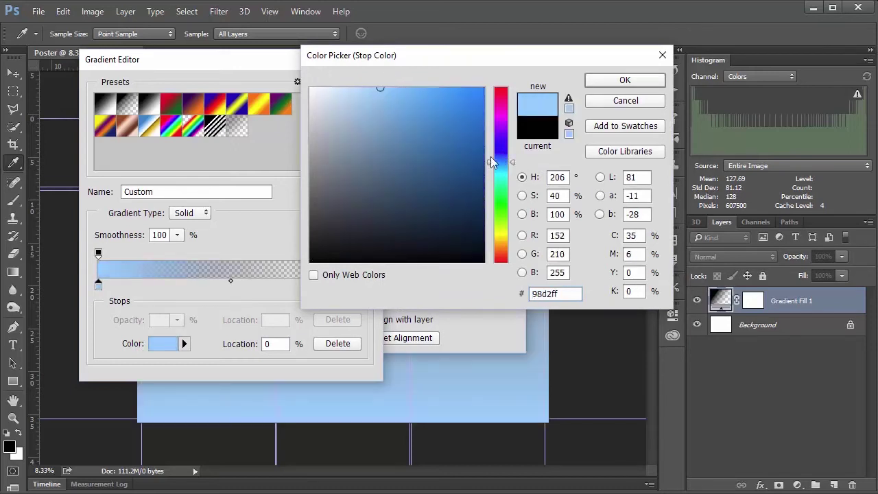
left_click_drag(516, 163, 512, 171)
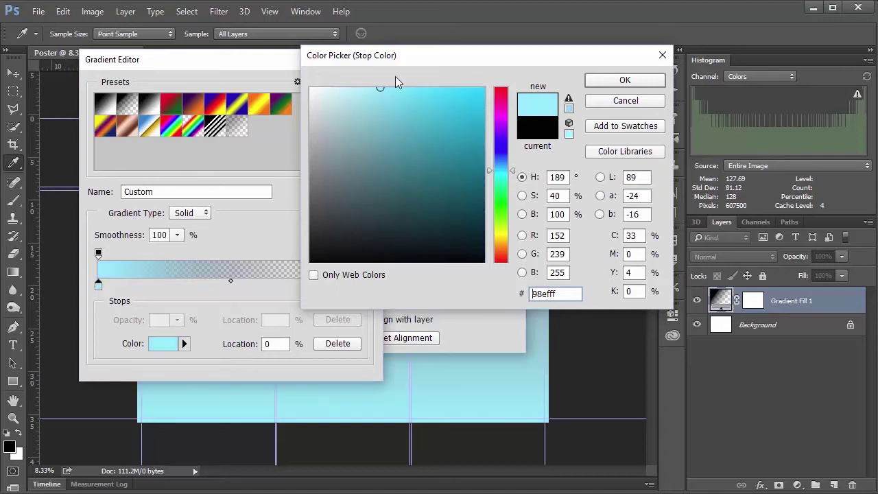
left_click(604, 83)
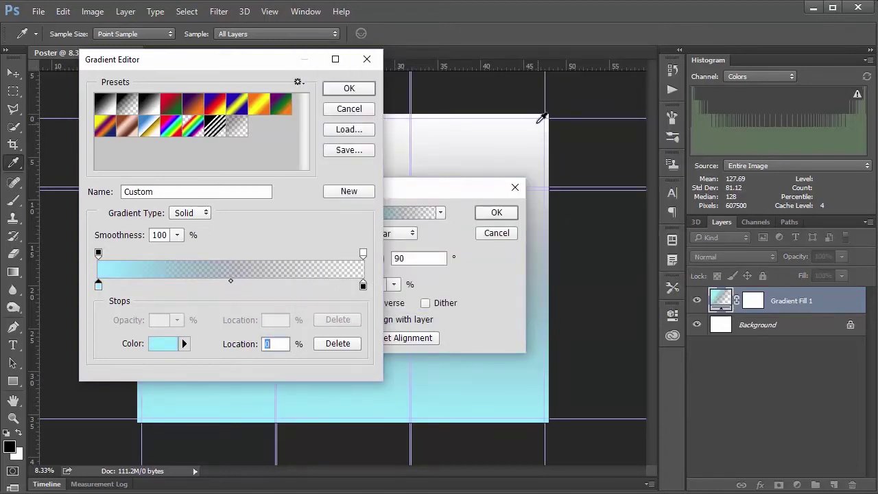
Step: Make the gradient's right end 100% opaque and white
left_click(363, 285)
left_click(362, 256)
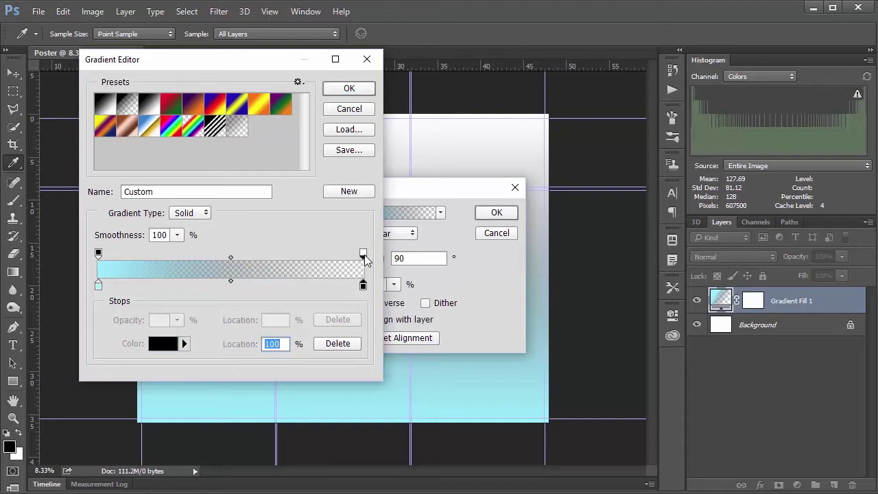
left_click(365, 255)
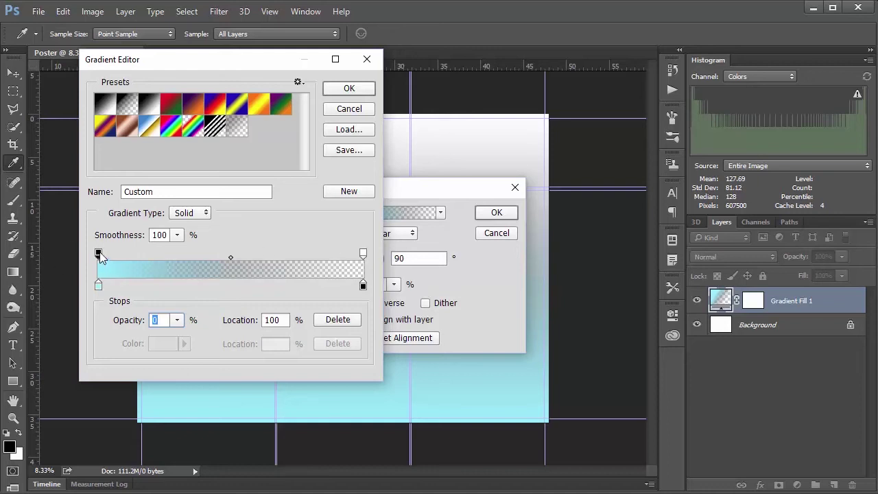
left_click(99, 254)
left_click(364, 255)
left_click(177, 319)
left_click_drag(177, 335, 281, 340)
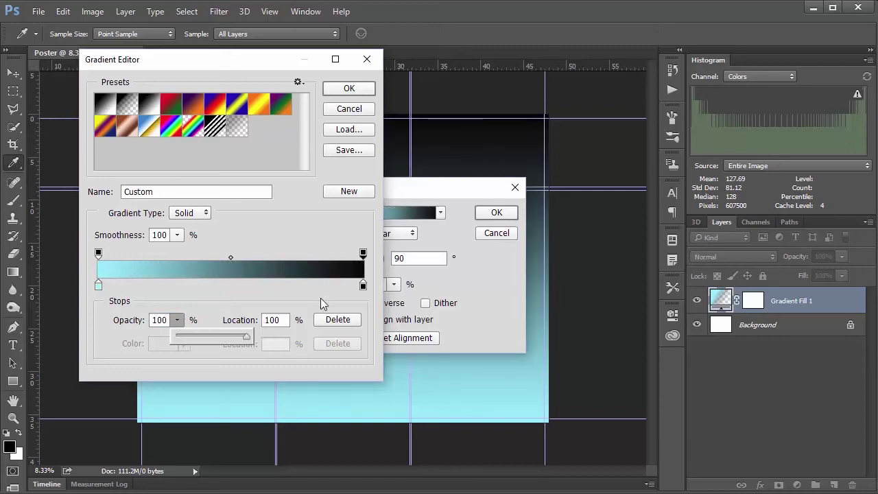
left_click(363, 285)
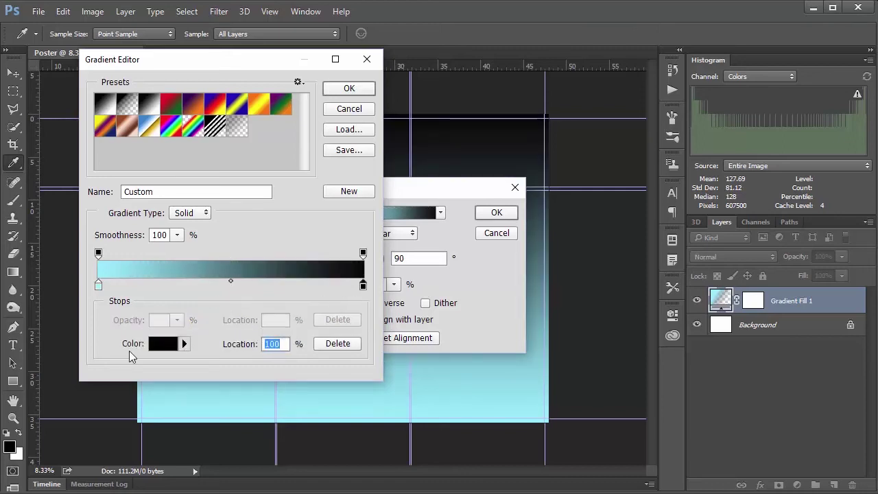
left_click(162, 344)
left_click_drag(323, 171, 310, 89)
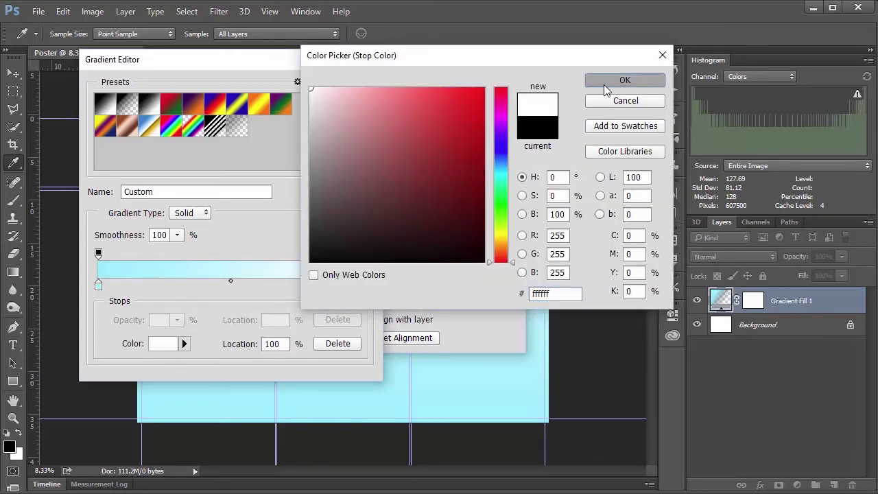
left_click(613, 80)
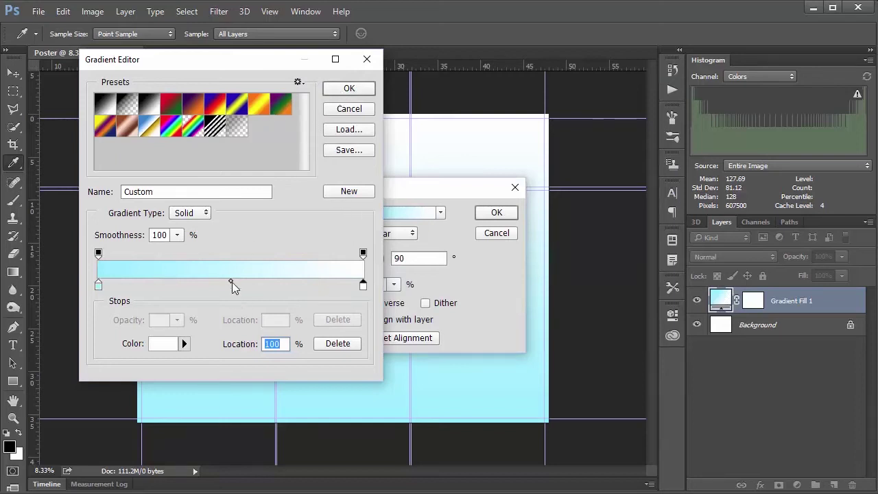
Step: Shift the blend midpoint toward blue and add a white colour stop near 34%
left_click_drag(231, 282, 162, 287)
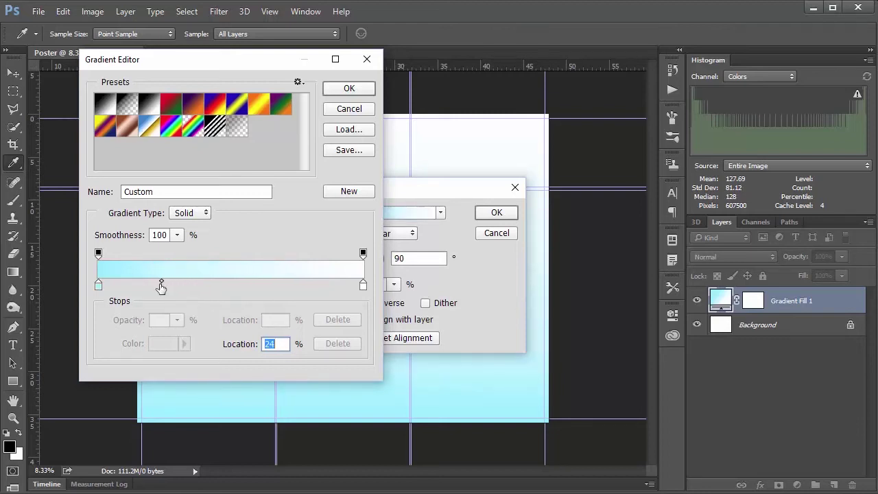
left_click(146, 284)
left_click_drag(147, 286, 161, 296)
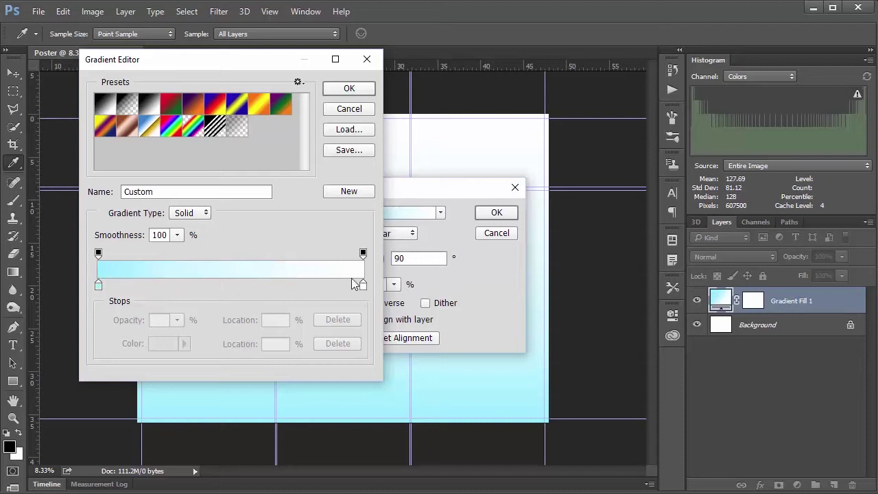
mouse_move(363, 286)
left_mouse_down()
mouse_move(326, 287)
mouse_move(366, 290)
left_mouse_up()
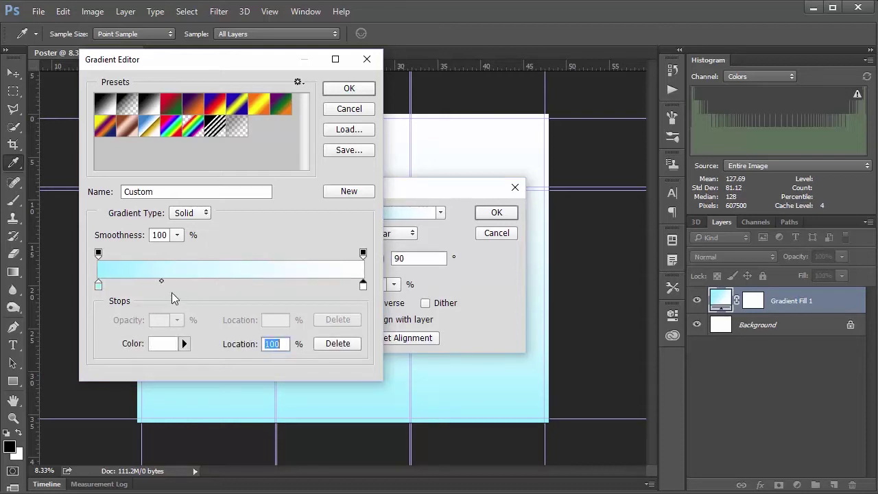
left_click_drag(160, 285, 191, 293)
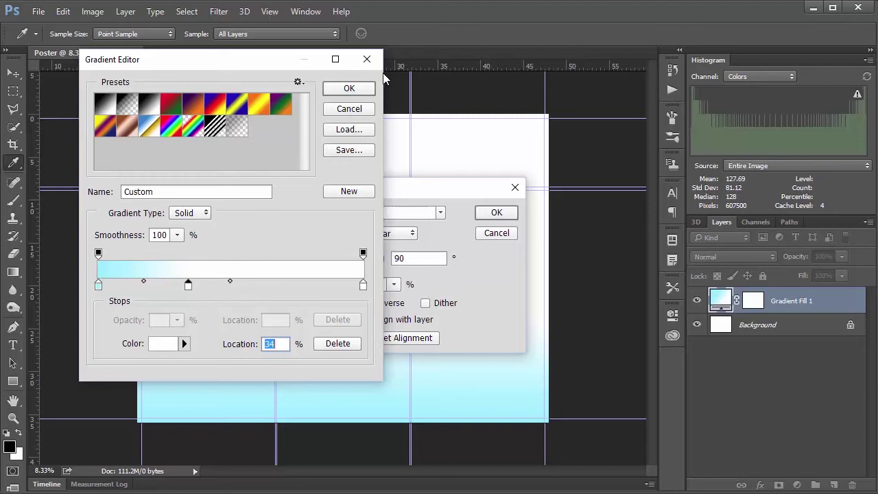
Step: Apply the gradient, then reopen Gradient Fill 1 and move the white stop to 46%
left_click(350, 89)
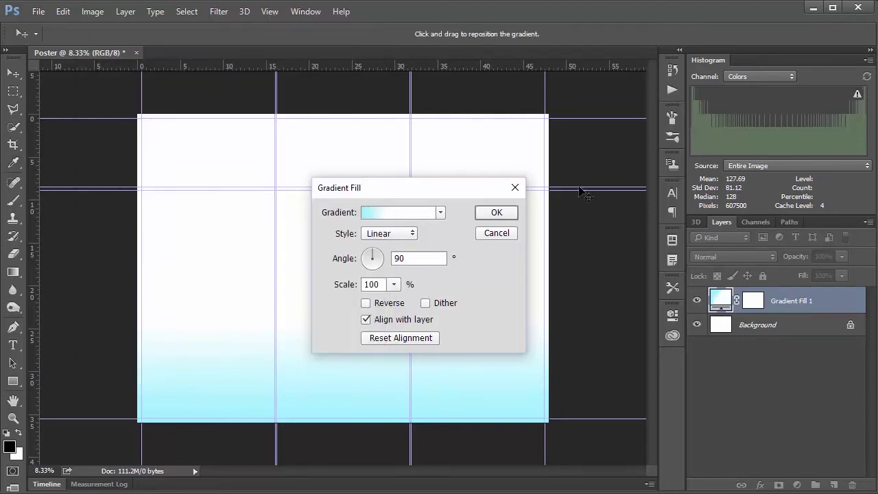
left_click(497, 212)
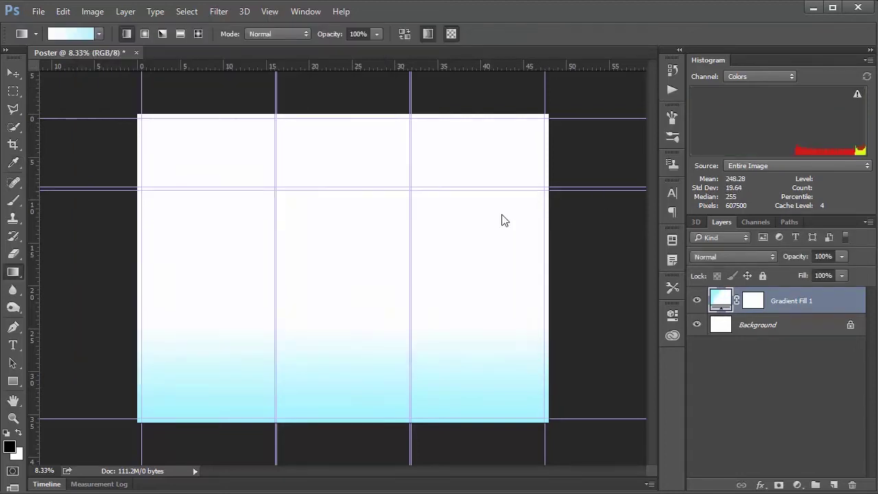
double_click(721, 300)
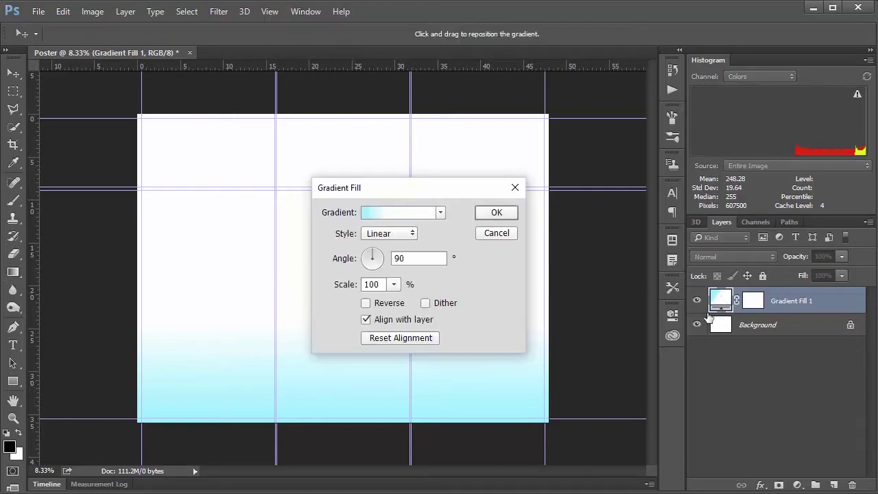
left_click(392, 214)
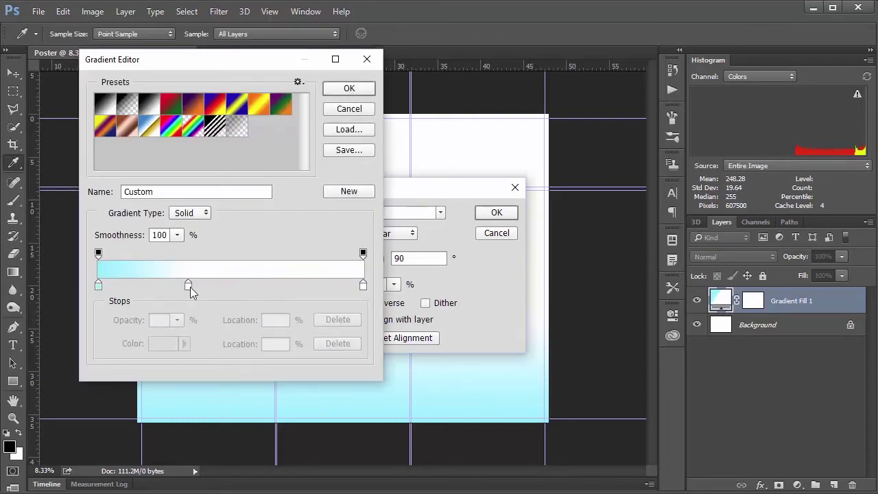
left_click_drag(189, 287, 220, 289)
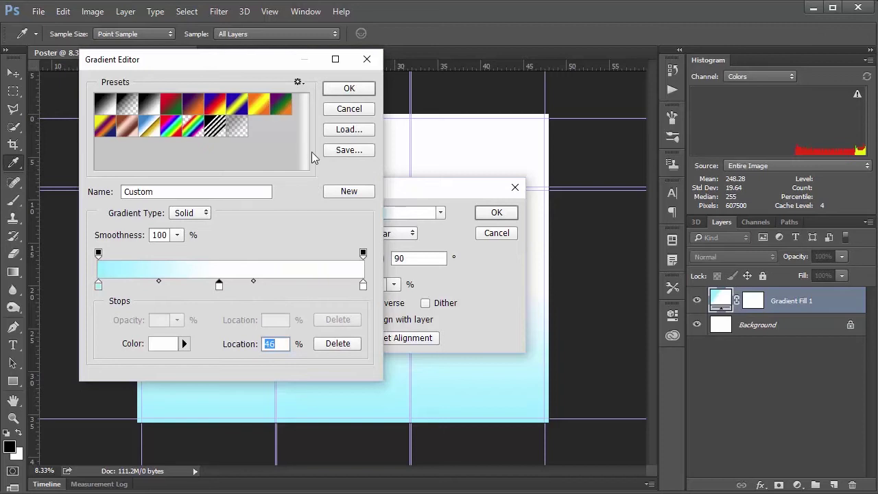
left_click(343, 88)
left_click(496, 212)
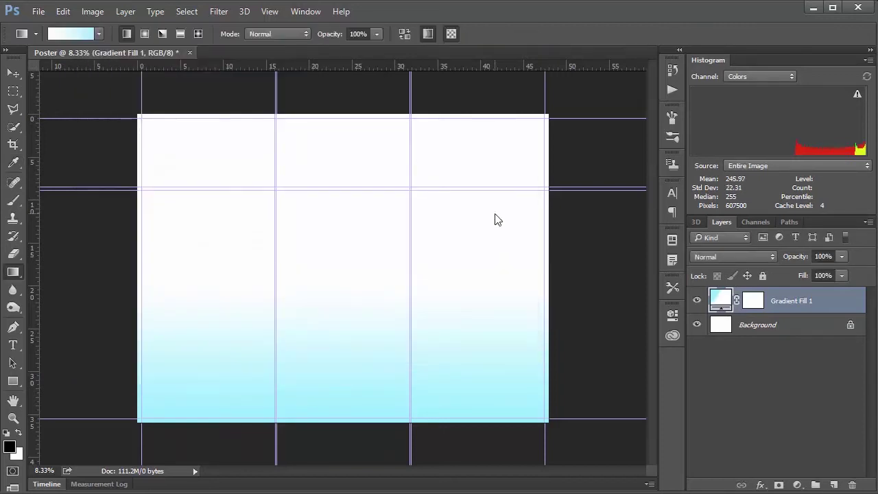
Step: Apply Lock All to the Gradient Fill 1 layer in the Layers panel
left_click(762, 276)
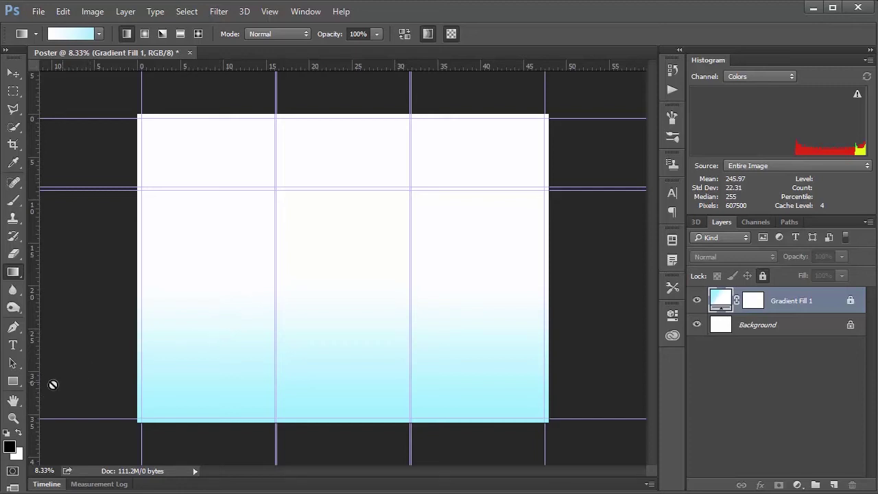
Step: Choose the Rectangle Tool and confirm its grey fill and 2 pt stroke settings
left_click(13, 380)
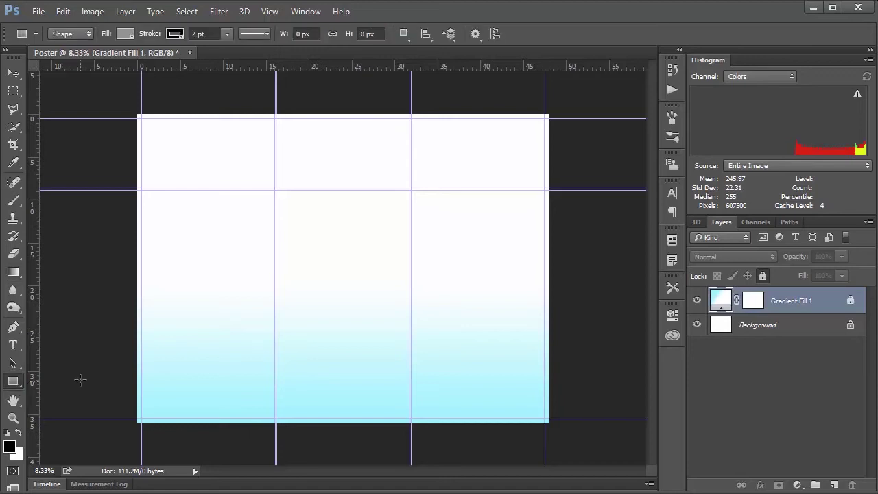
left_click(14, 385)
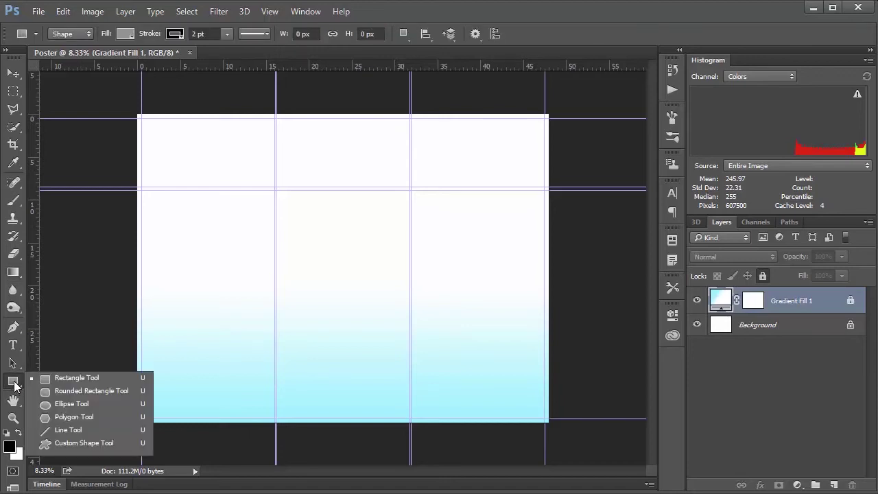
left_click(59, 383)
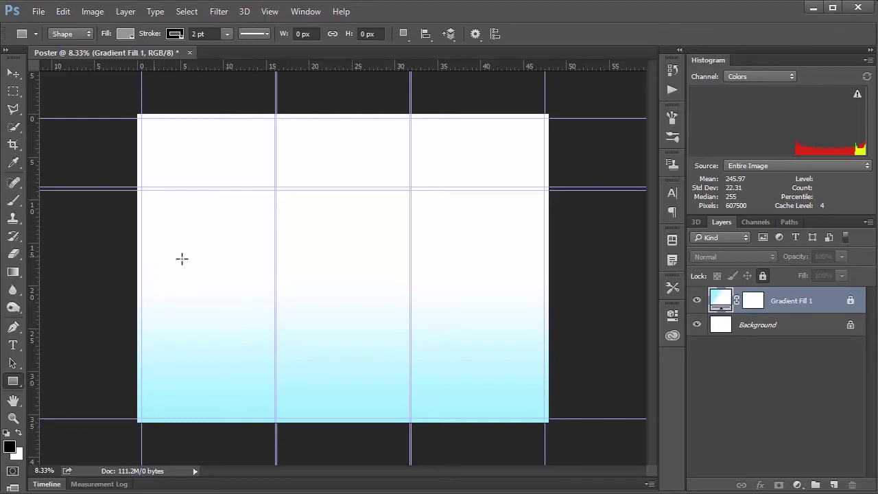
left_click(125, 34)
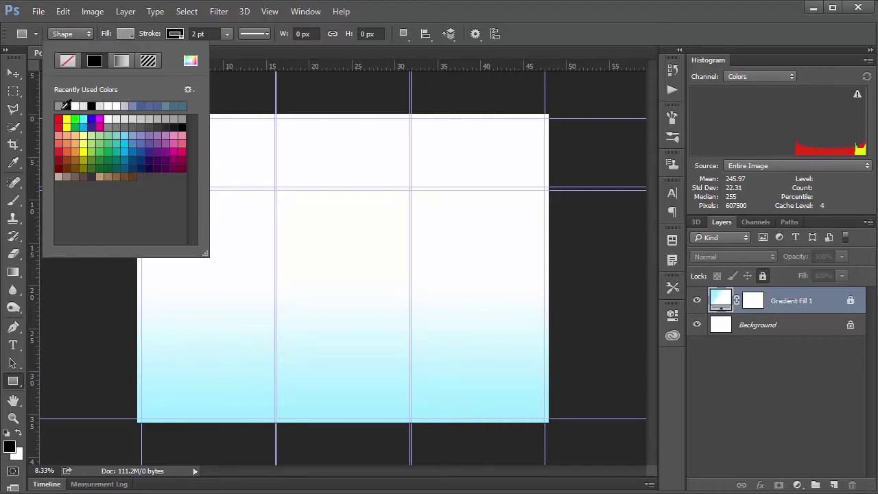
left_click(180, 34)
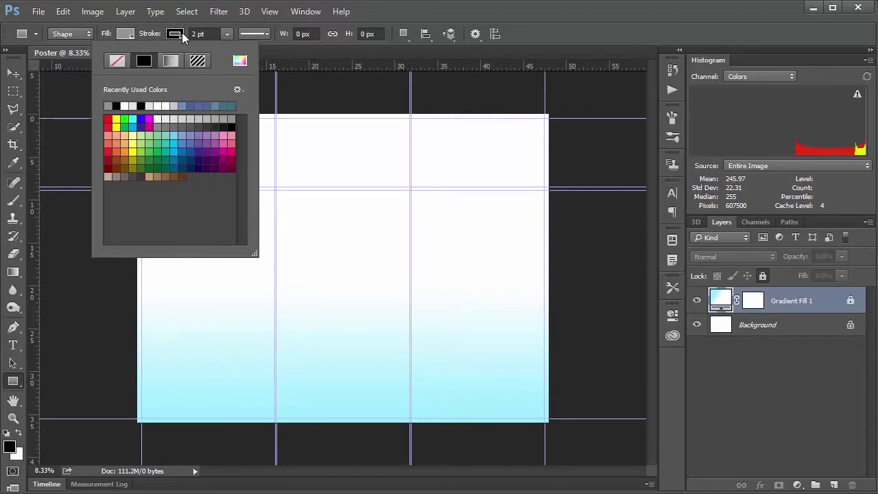
left_click(182, 33)
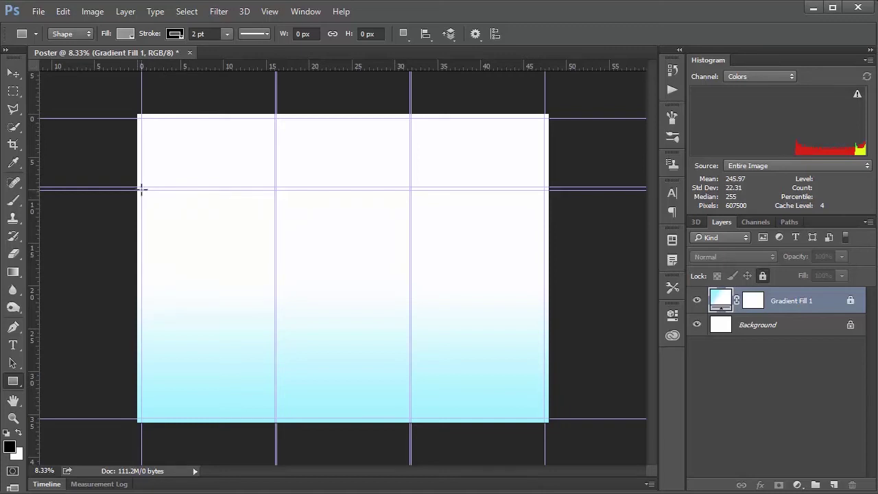
Step: Draw a grey rectangle between the left-column guides and verify it snapped to them
left_click_drag(141, 190, 269, 266)
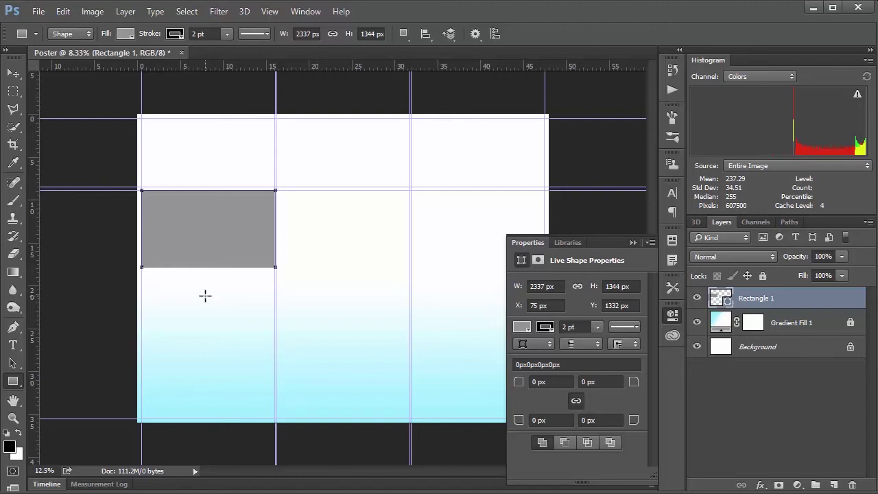
key("ctrl+plus")
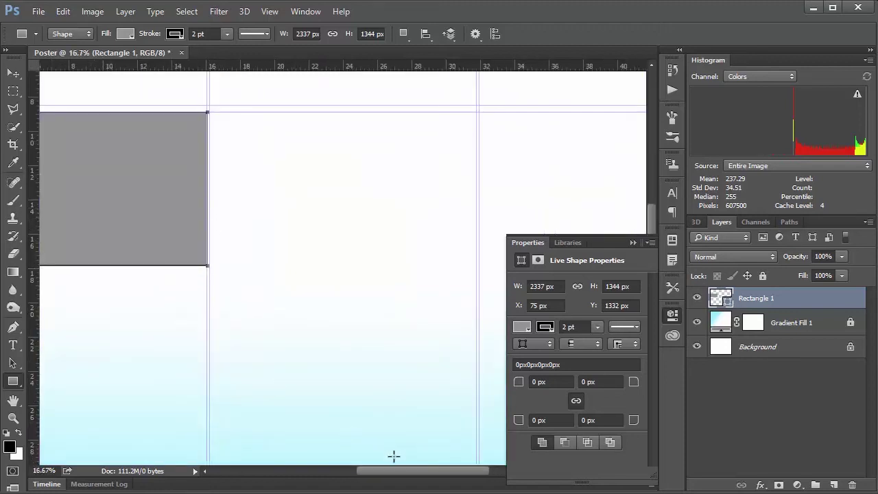
left_click_drag(387, 472, 358, 468)
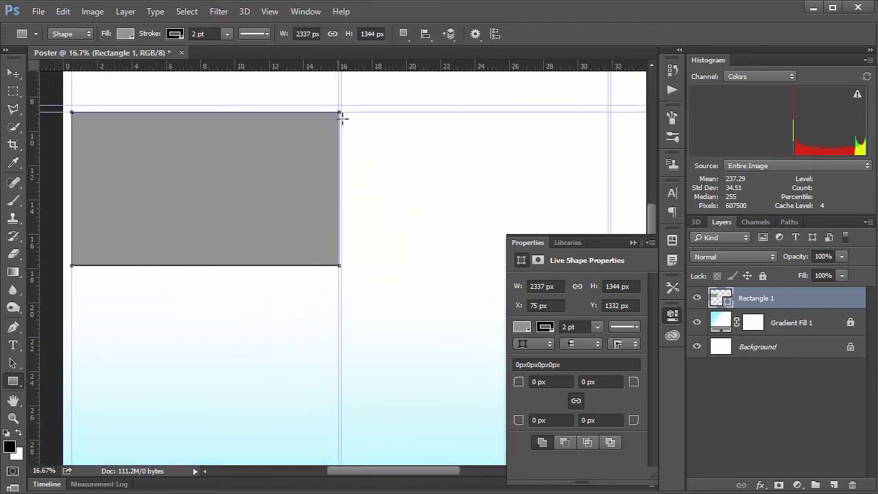
left_click(271, 13)
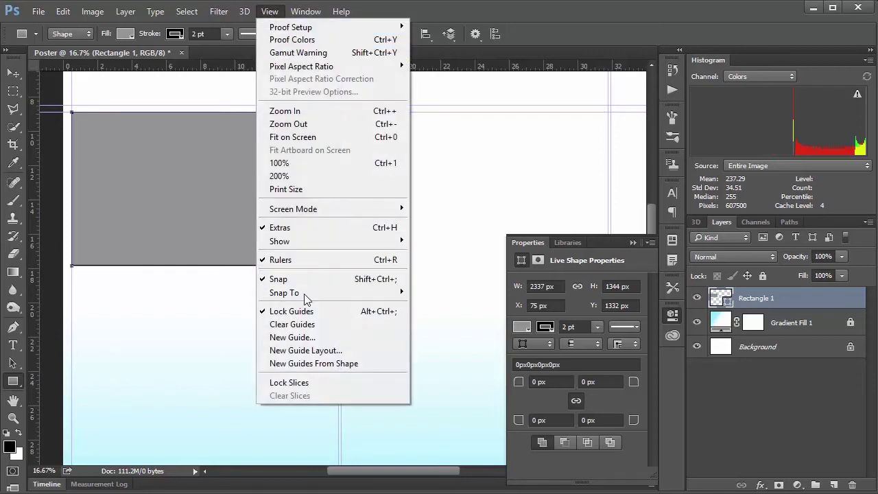
mouse_move(304, 294)
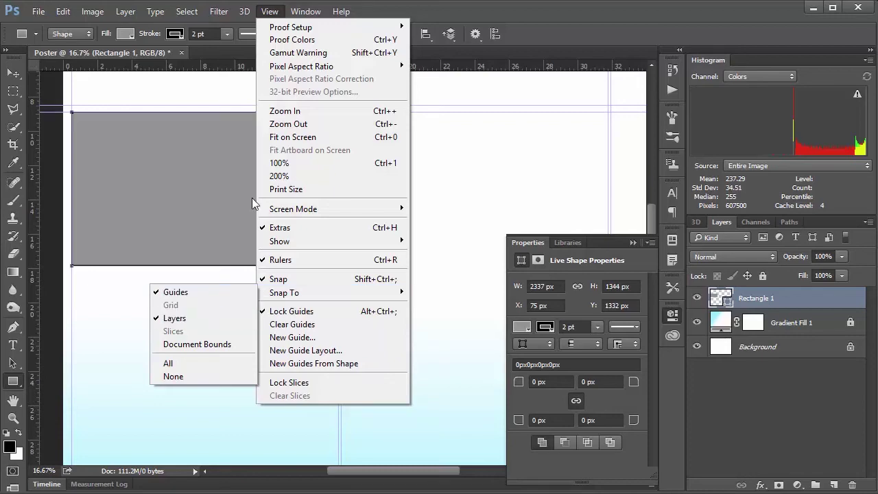
left_click(271, 15)
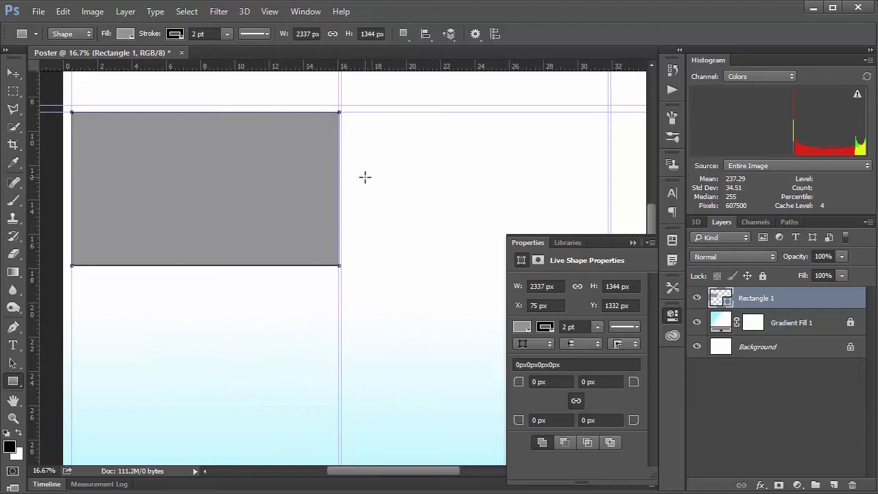
key("ctrl+minus")
key("ctrl+minus")
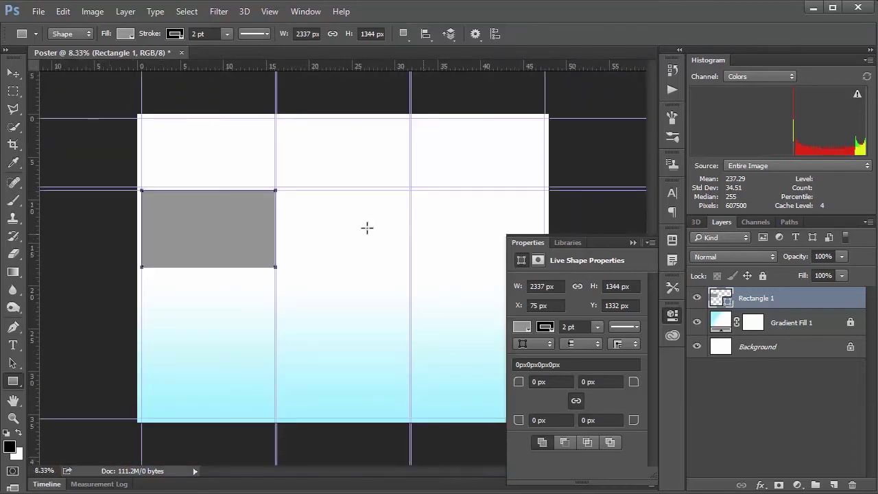
left_click(14, 74)
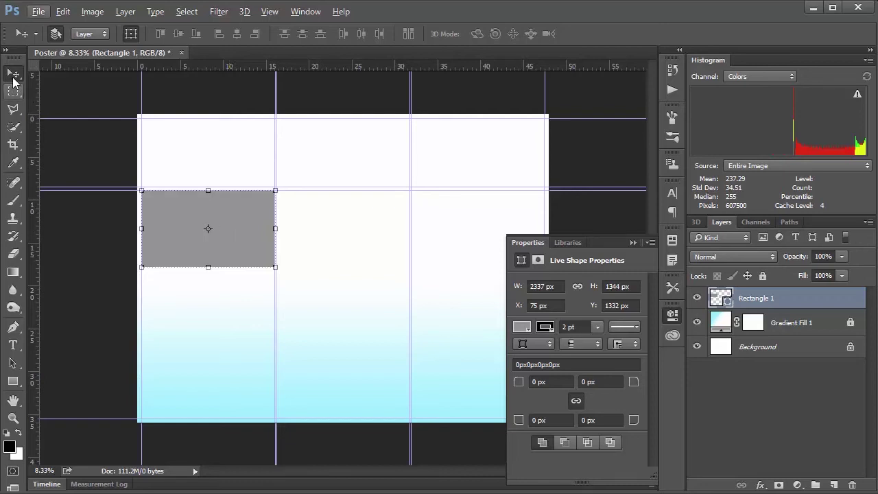
Step: Duplicate the box below itself, shorten the copy, and copy it into the middle column
left_click_drag(244, 235, 242, 317)
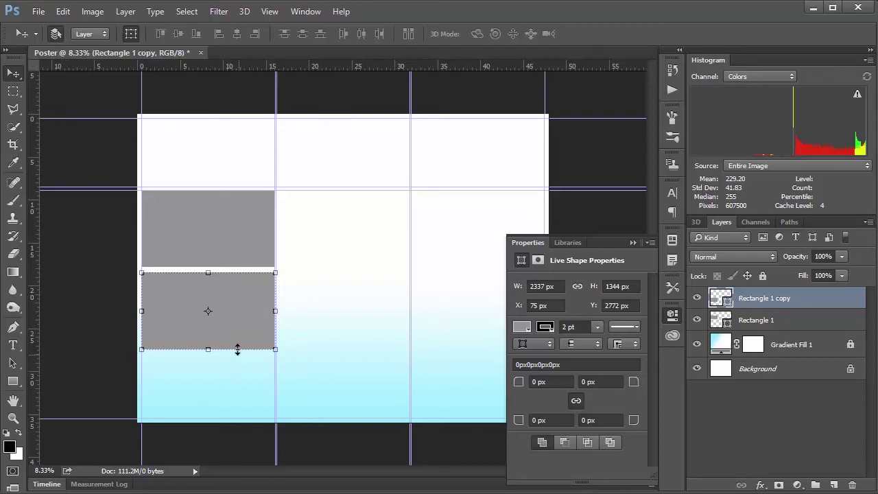
left_click(228, 231)
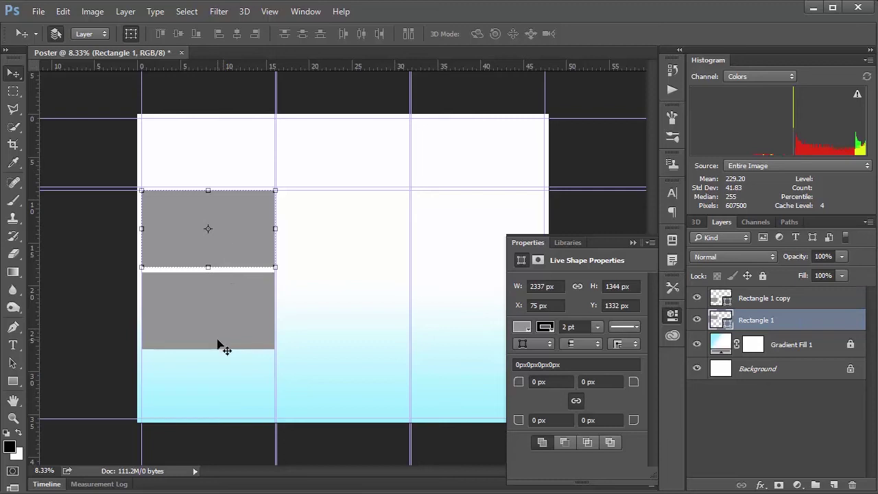
left_click(225, 310)
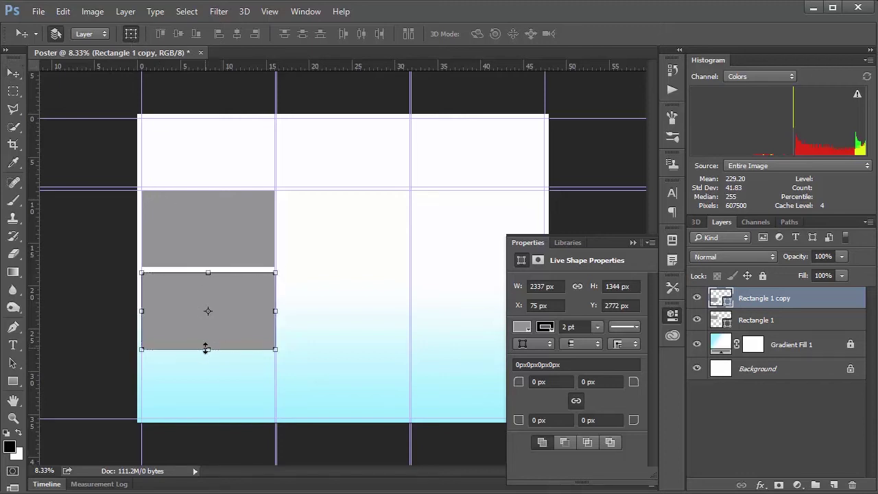
left_click_drag(208, 348, 210, 333)
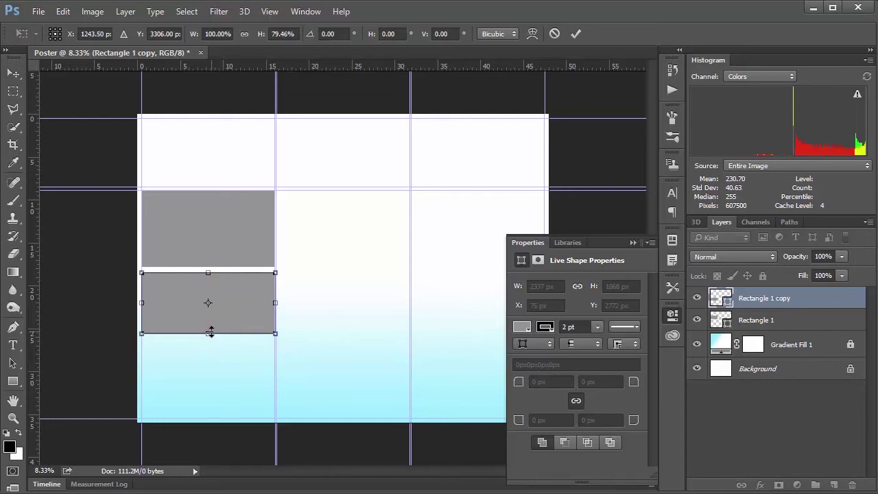
key("Return")
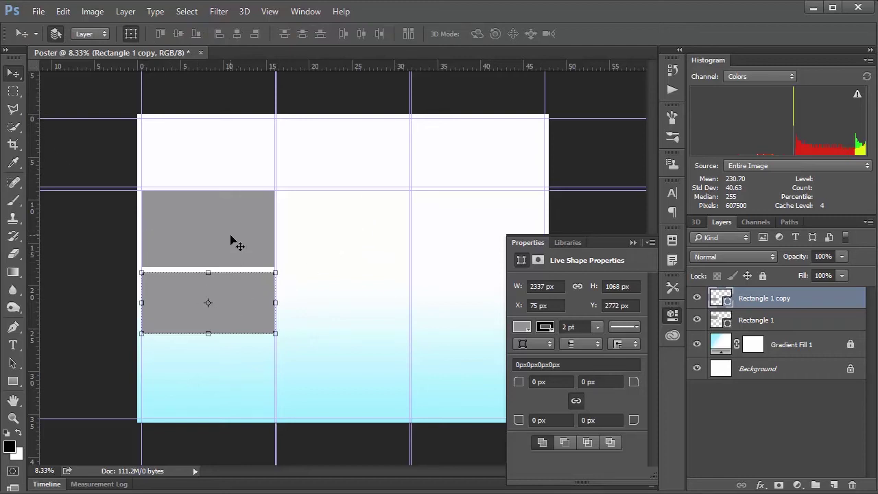
left_click_drag(235, 319, 342, 354)
Step: Commit the middle box's size, nudge it right, and copy it into the right column
key("Return")
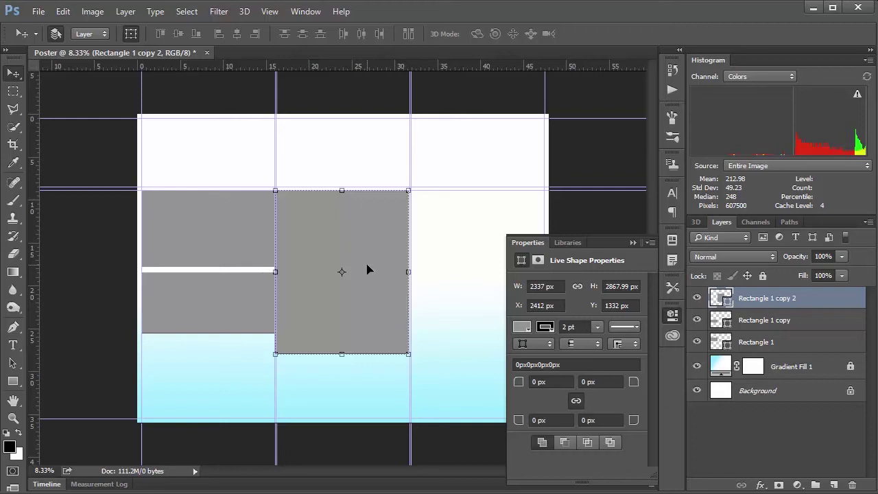
key("Right")
key("Right")
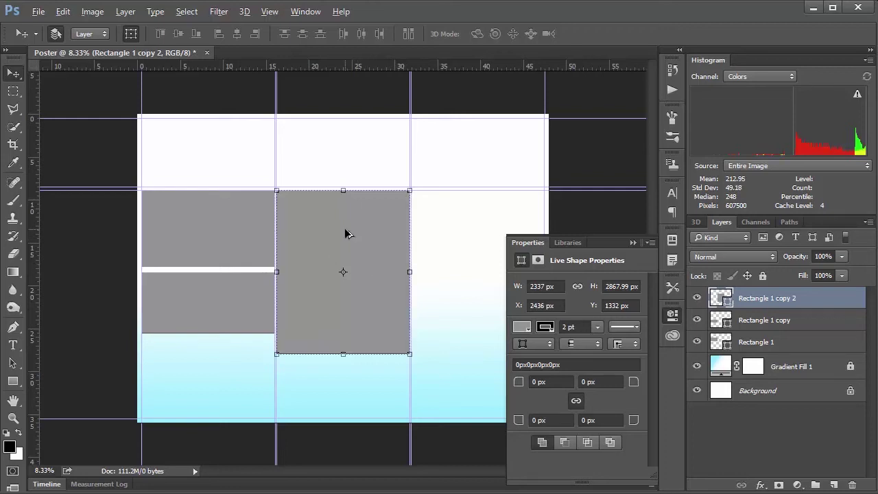
left_click_drag(346, 232, 481, 235)
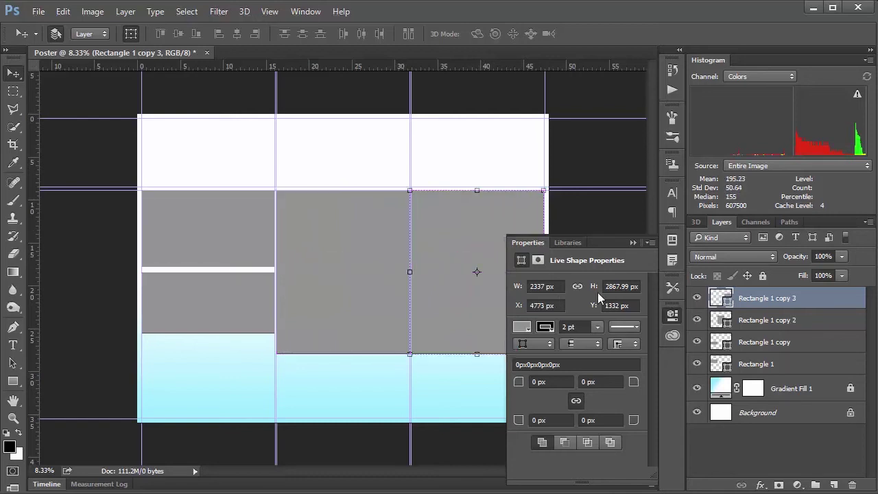
Step: Stretch the lower-left box down to match the other columns' bottom edge
left_click(672, 315)
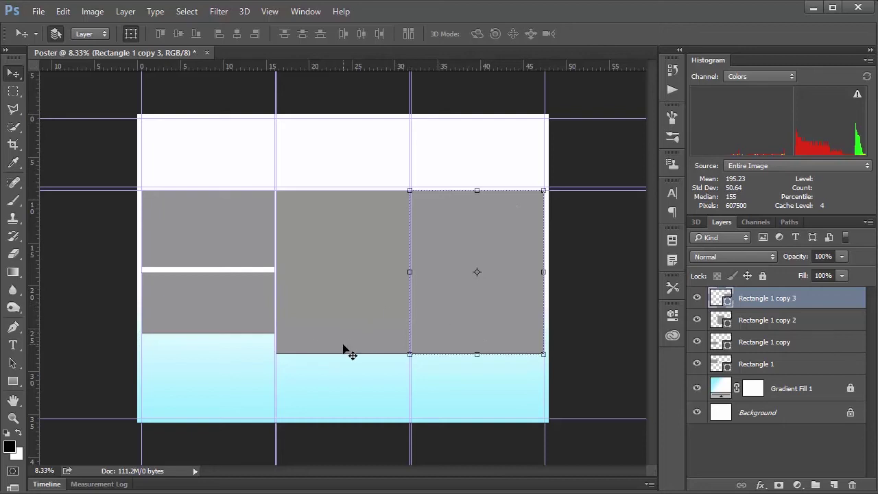
left_click(216, 323)
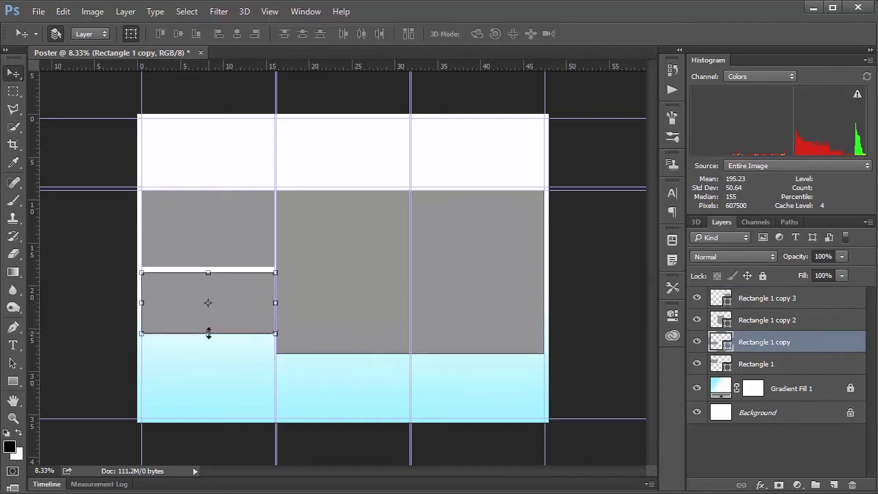
left_click_drag(208, 334, 208, 352)
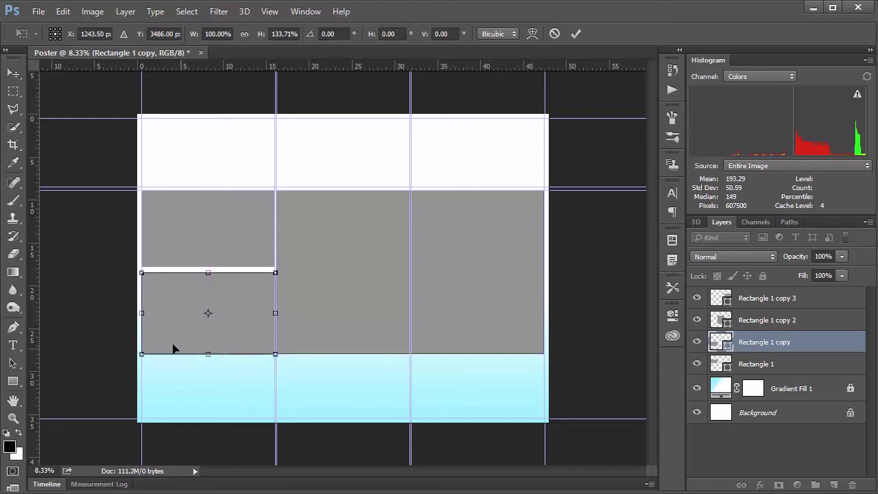
key("Return")
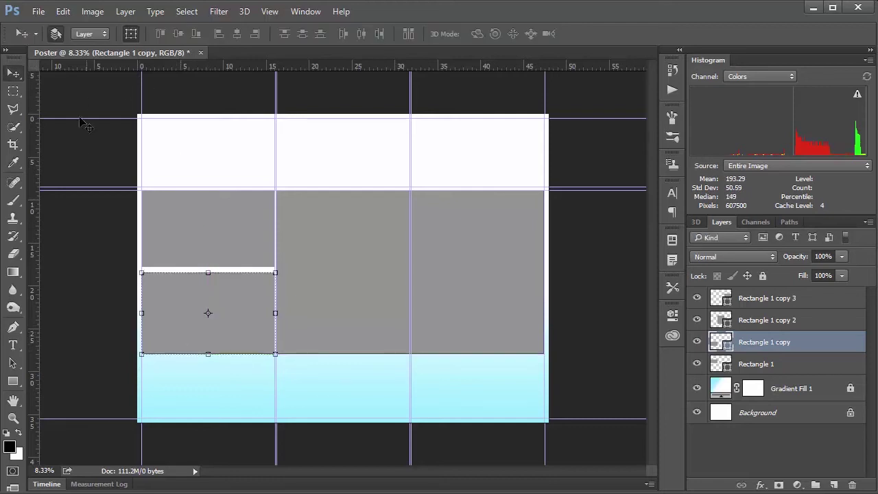
Step: Copy the lower-left box into the bottom row and widen it across two columns
left_click_drag(173, 300, 174, 363)
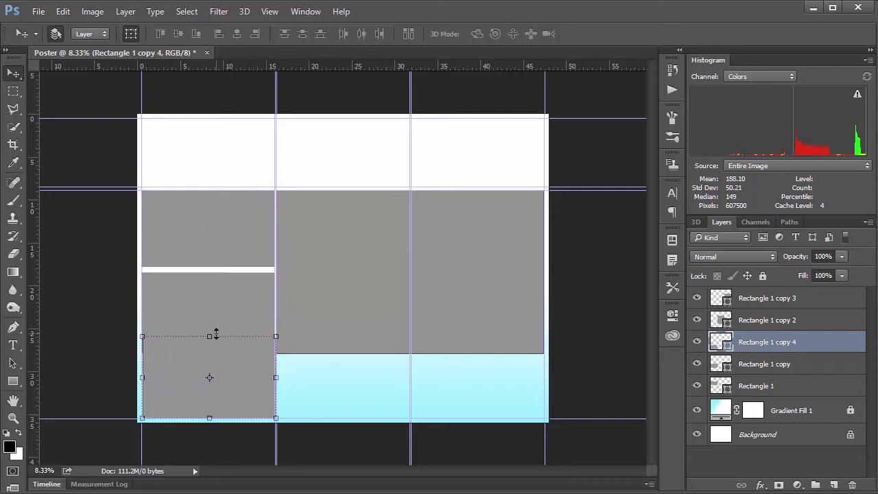
left_click_drag(209, 336, 216, 360)
left_click_drag(278, 390, 408, 388)
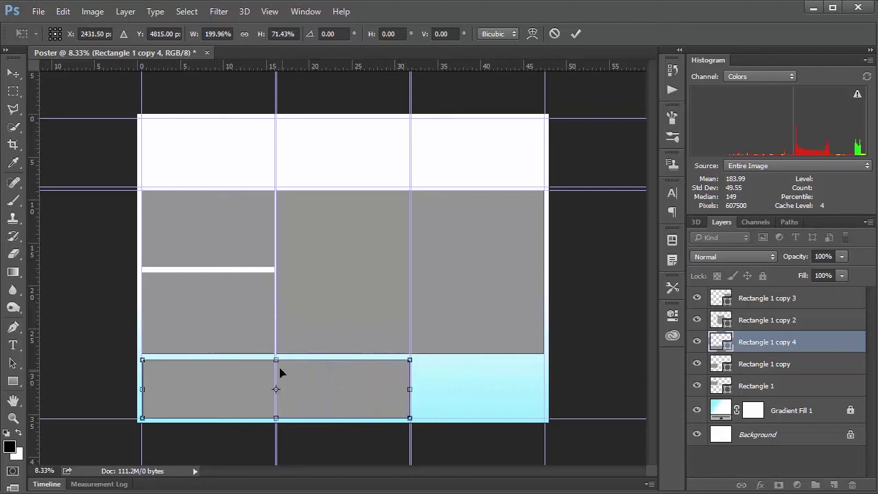
left_click_drag(274, 360, 274, 361)
key("Return")
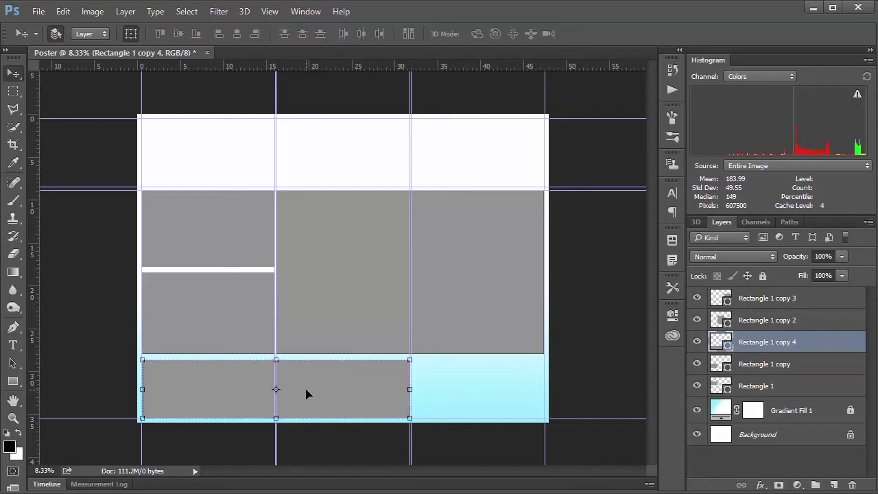
Step: Raise the wide bottom box's top edge slightly and zoom out to the full poster
scroll(305, 388, "up", 3)
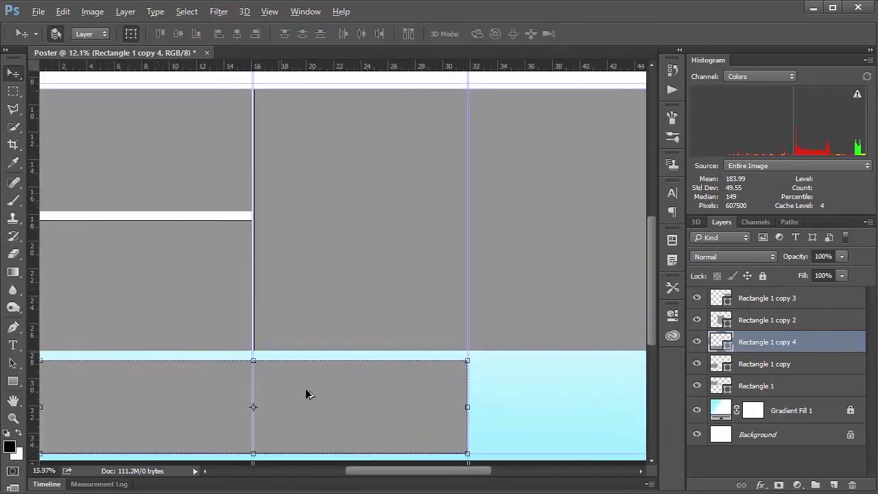
key("ctrl+t")
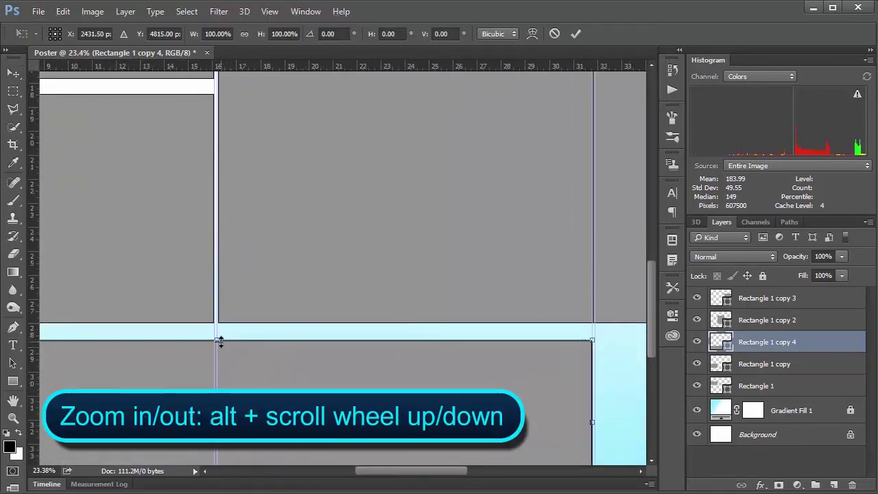
left_click_drag(220, 341, 217, 332)
right_click(219, 337)
key("Escape")
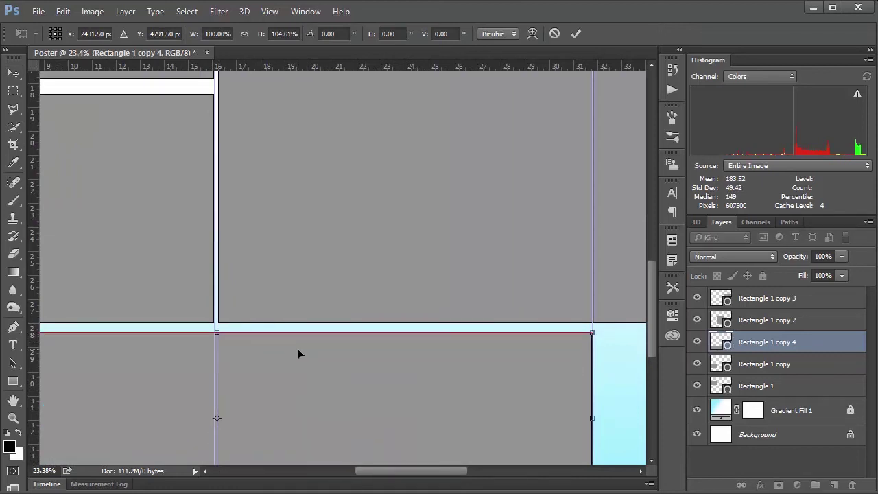
key("Return")
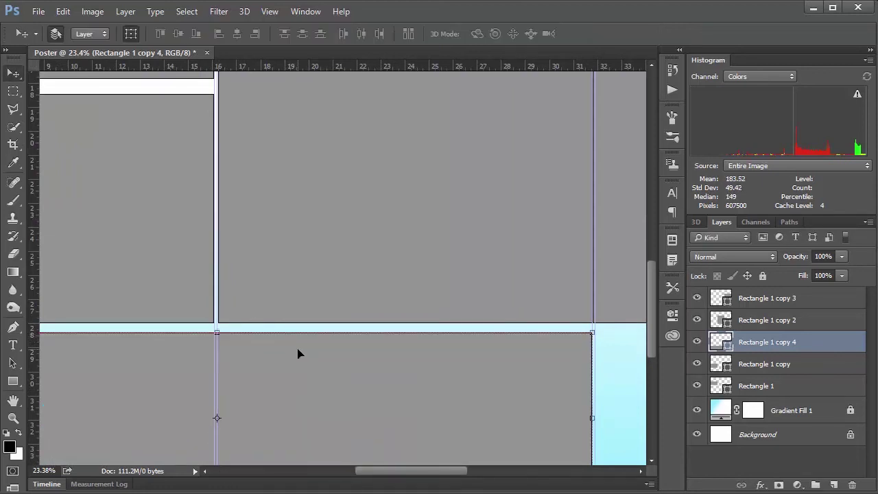
key("ctrl+0")
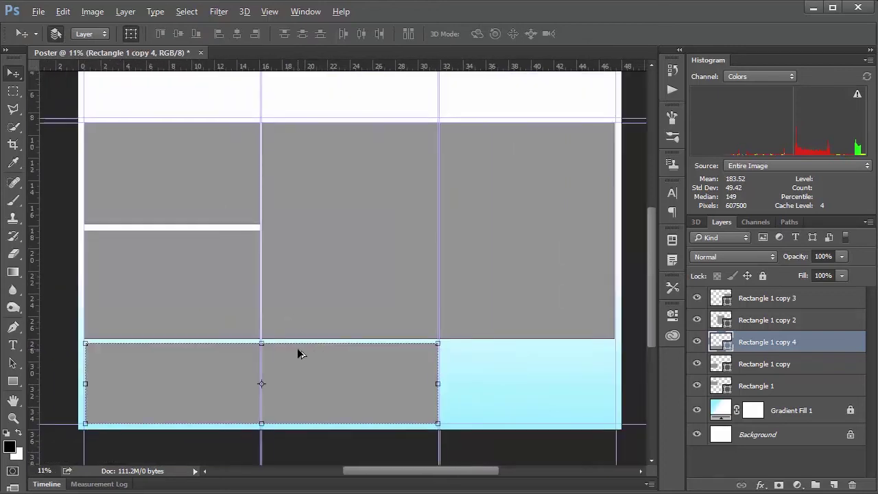
Step: Shorten the top-right box from its bottom edge
left_click(519, 308)
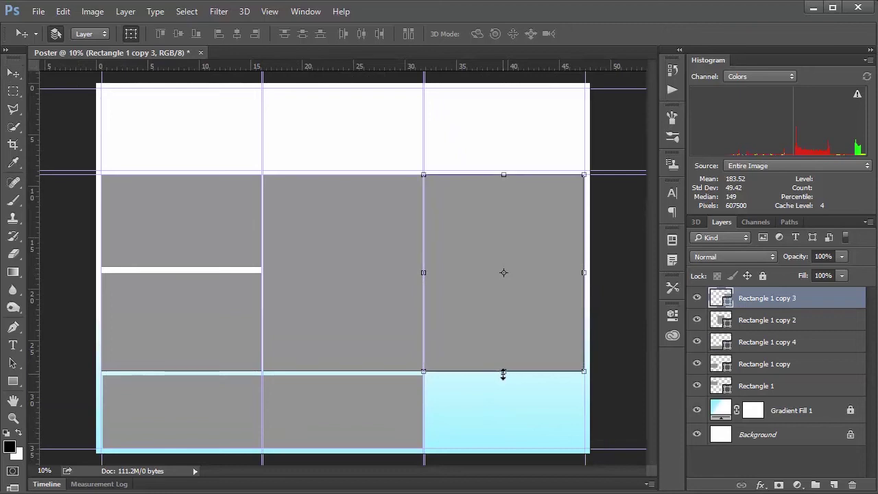
left_click_drag(503, 371, 509, 315)
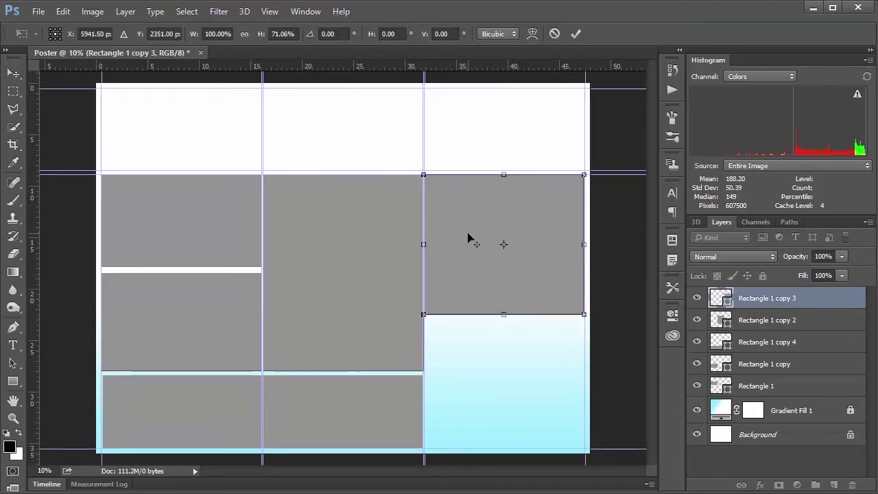
key("alt+space")
key("Escape")
key("Return")
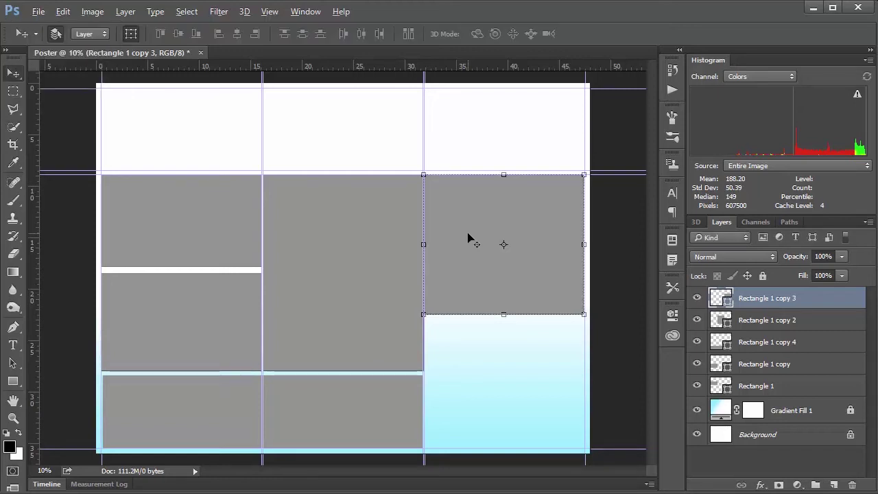
Step: Add a shorter copy of the box beneath it in the right column
left_click_drag(469, 238, 468, 335)
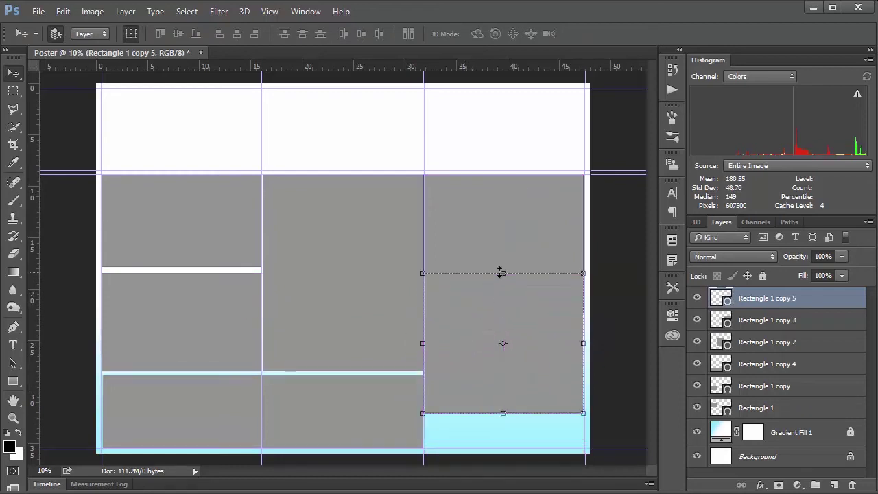
left_click_drag(501, 273, 503, 322)
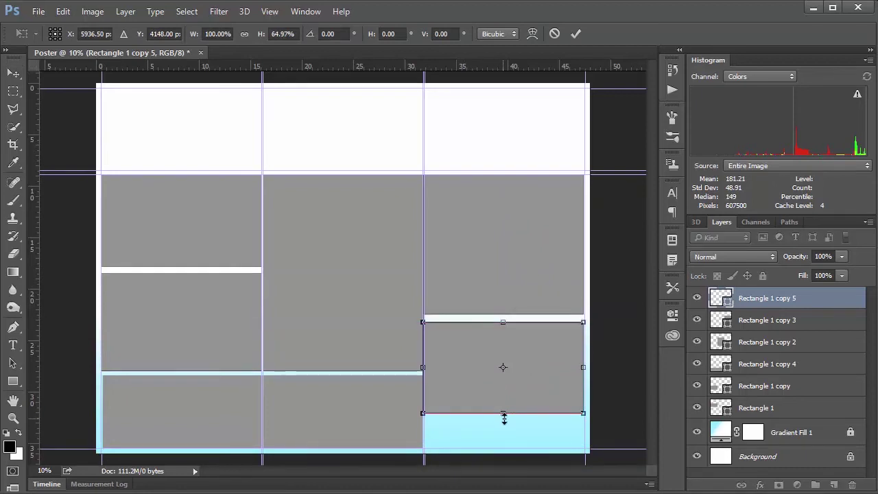
left_click_drag(504, 416, 503, 396)
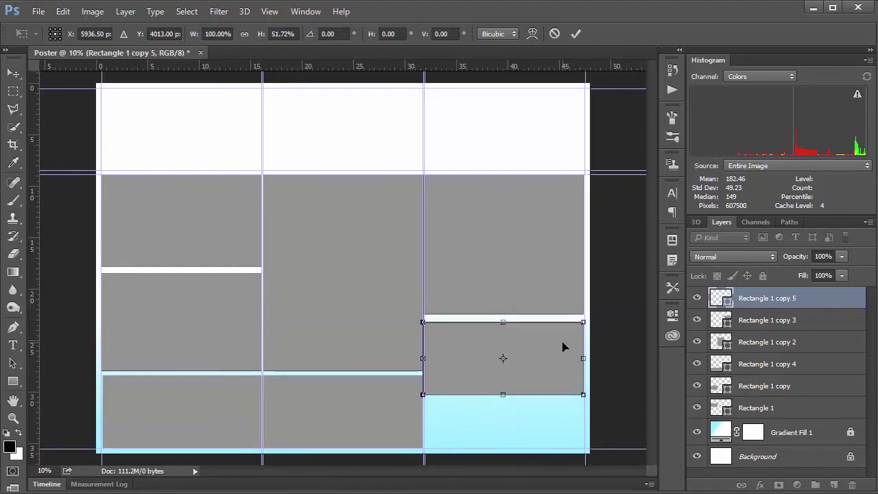
key("Return")
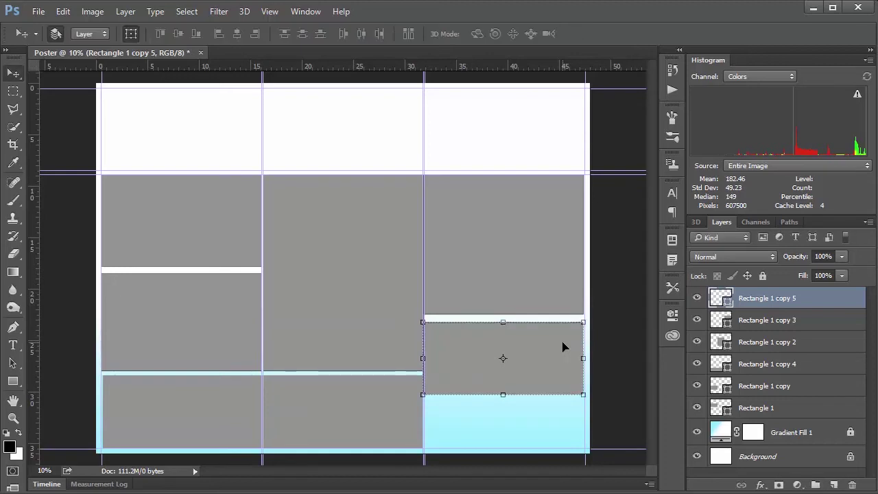
key("shift+Up")
key("shift+Up")
key("shift+Up")
key("shift+Up")
key("shift+Up")
key("shift+Up")
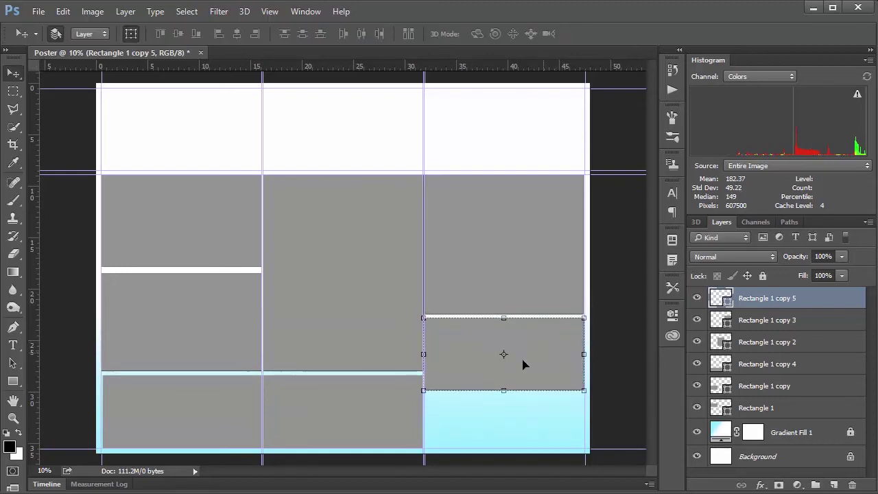
Step: Copy the second box into the lowest right-column slot and start shortening it
left_click_drag(467, 353, 467, 404)
key("ctrl+t")
left_click_drag(505, 373, 505, 397)
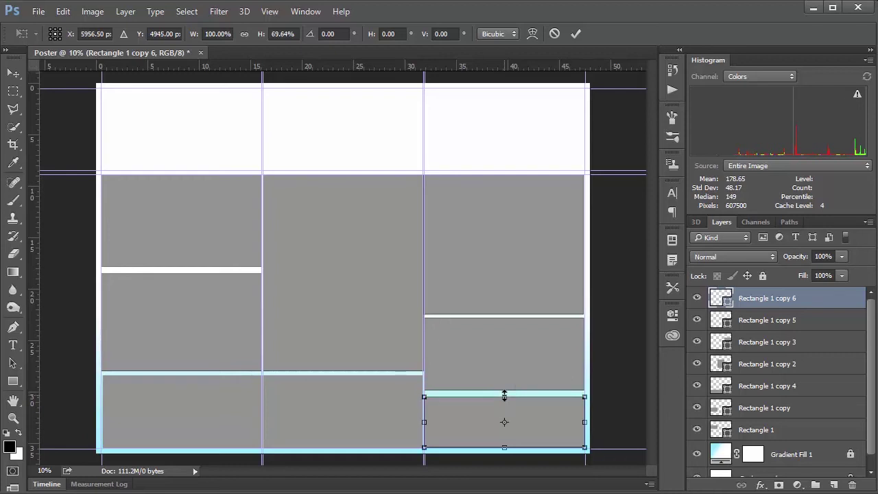
Step: Stretch the bottom-right box taller and commit its size
key("Return")
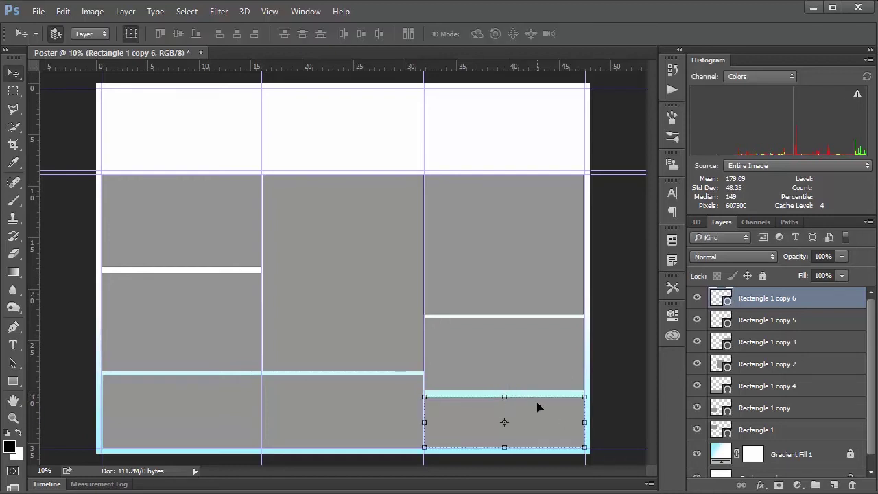
scroll(501, 403, "up", 4)
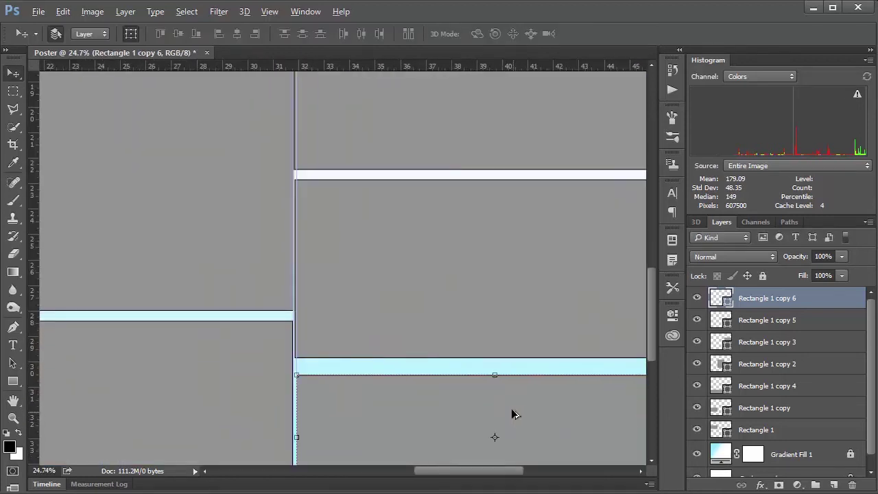
left_click_drag(495, 383, 494, 373)
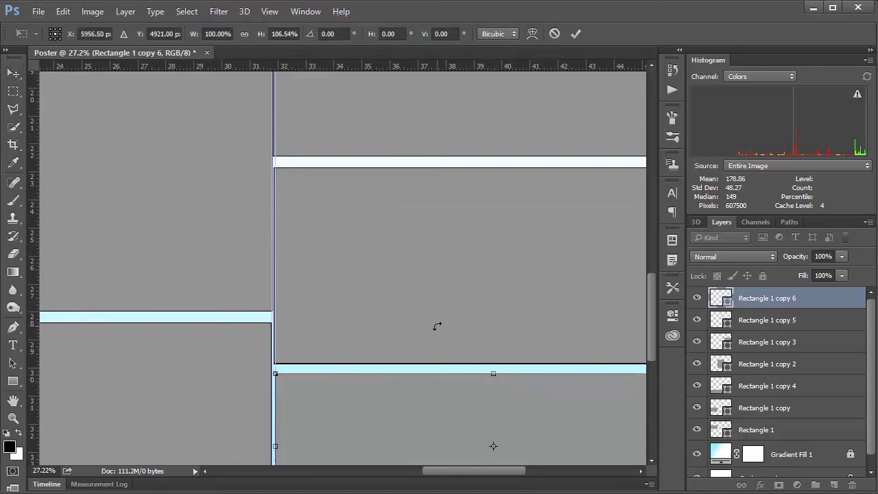
key("Return")
Step: Nudge the middle and top right-column boxes right to align their edges
left_click(438, 329)
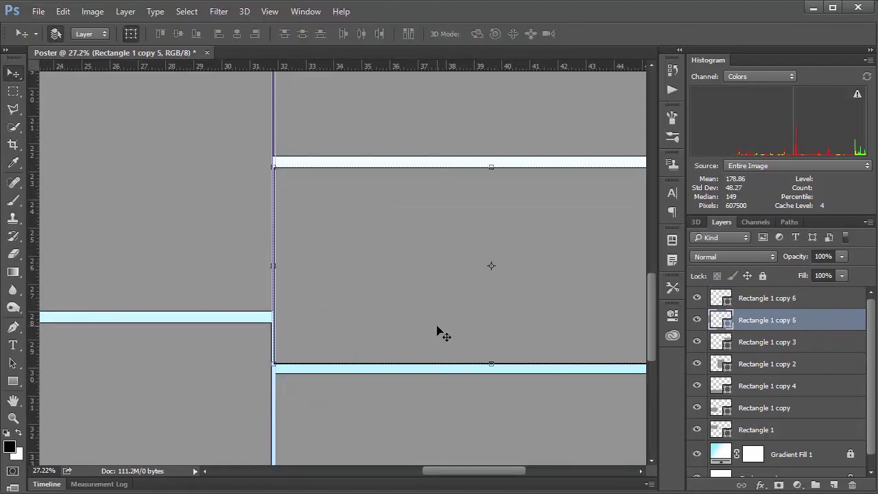
key("Right")
key("Right")
key("Right")
key("Right")
key("Right")
key("Right")
key("Right")
key("Right")
key("Right")
key("Right")
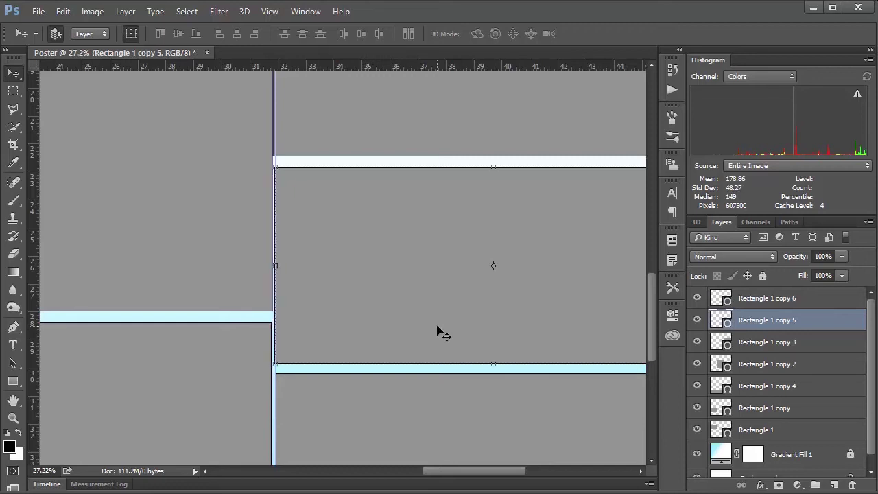
left_click(421, 144)
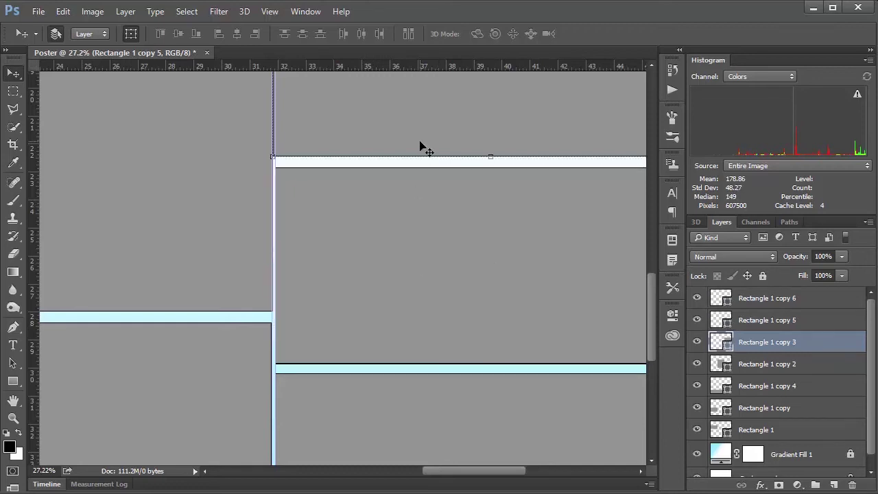
key("Right")
key("Right")
key("Right")
key("Right")
key("Right")
key("Right")
key("Right")
key("Right")
key("Right")
key("Right")
key("Right")
key("Right")
key("Right")
key("Right")
scroll(421, 147, "down", 5)
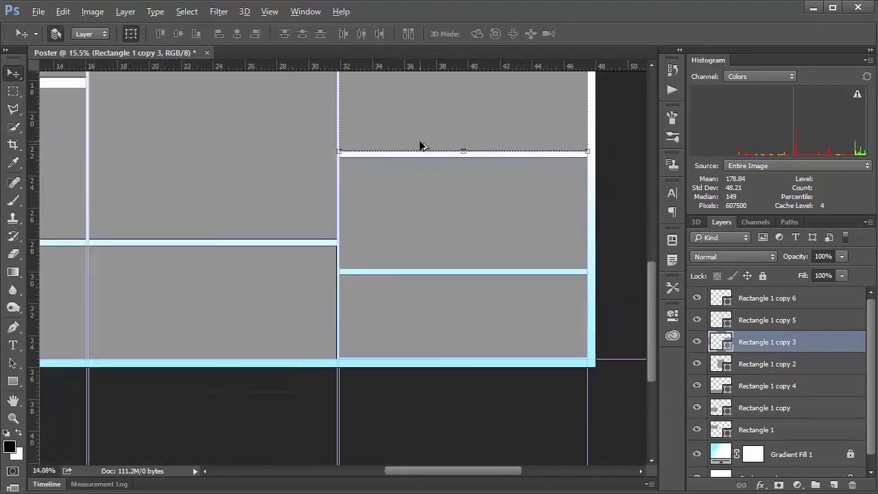
scroll(421, 146, "down", 1)
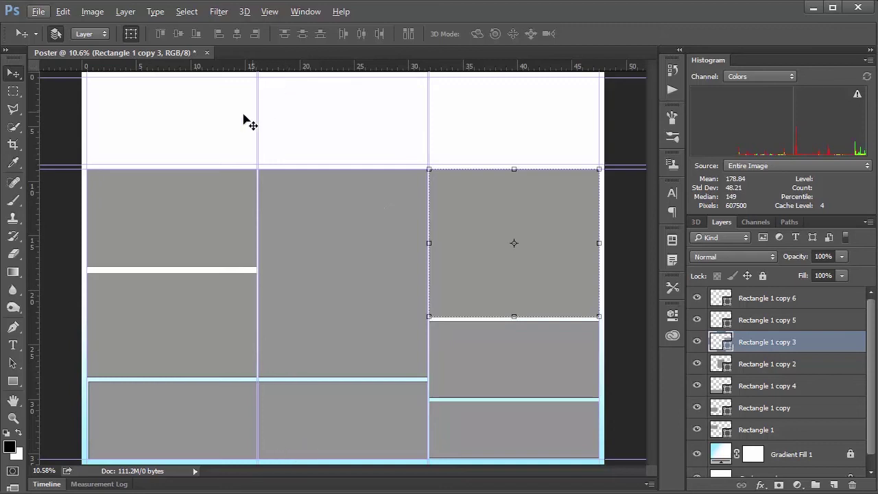
Step: Duplicate the wide bottom-left box into the top band and stretch it into a wide header strip
left_click(169, 431)
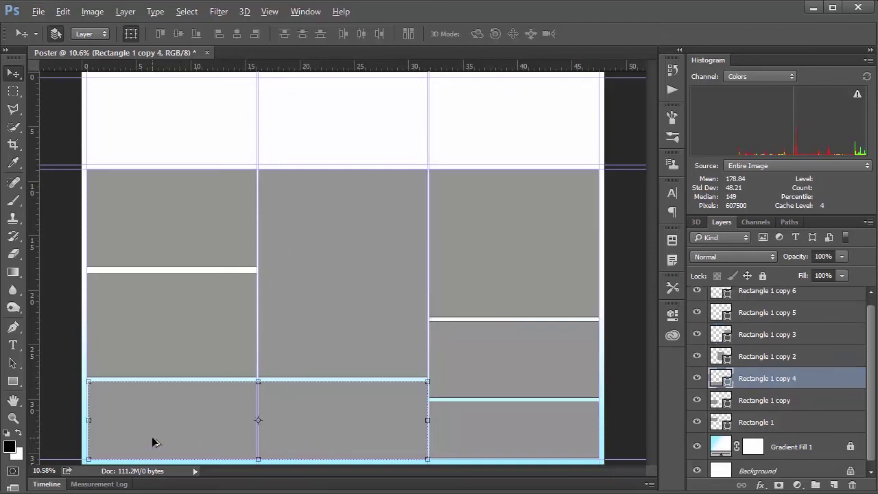
left_click_drag(154, 442, 323, 135)
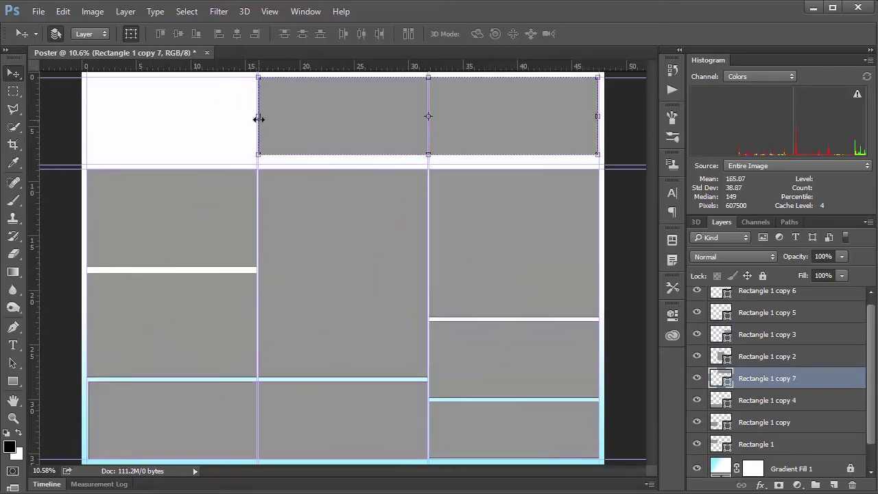
left_click_drag(259, 118, 182, 125)
left_click_drag(391, 154, 391, 164)
key("Return")
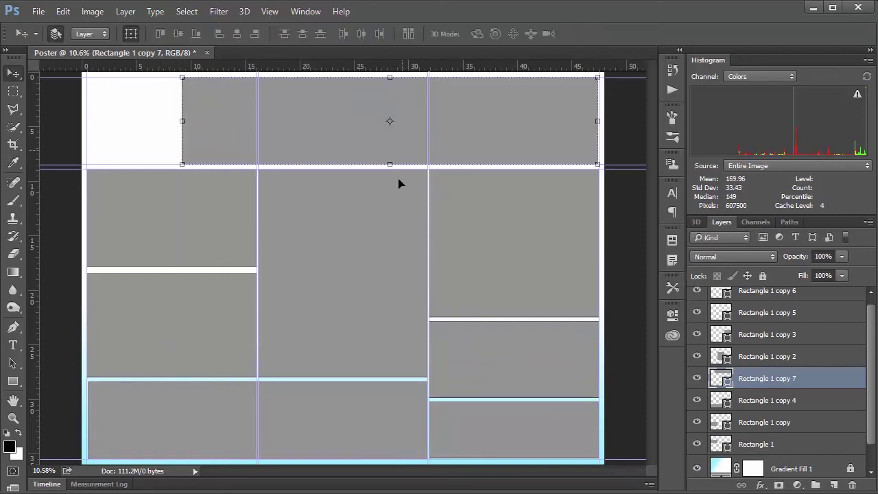
left_click(12, 345)
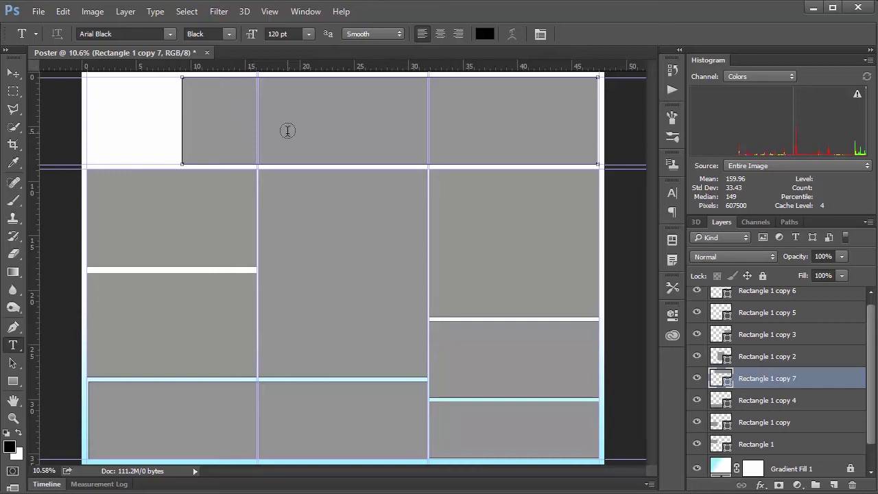
Step: Add black Arial Black 120 pt text 'Title' inside the top header box
key("v")
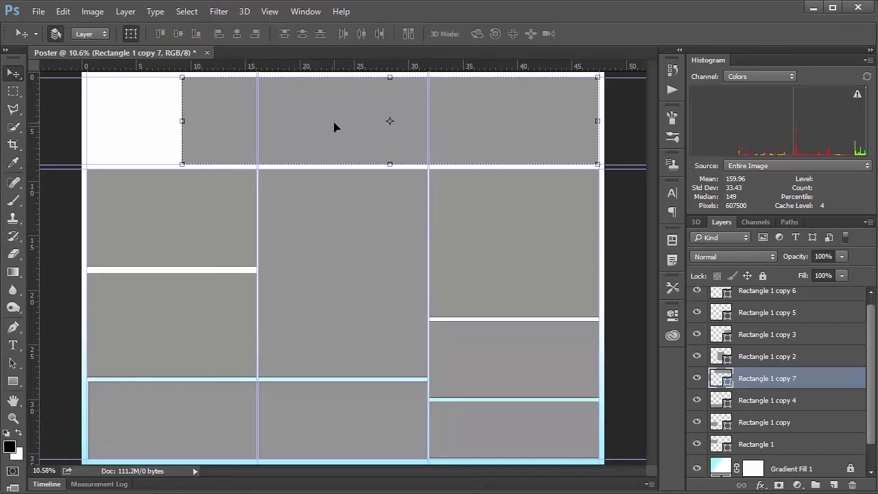
key("t")
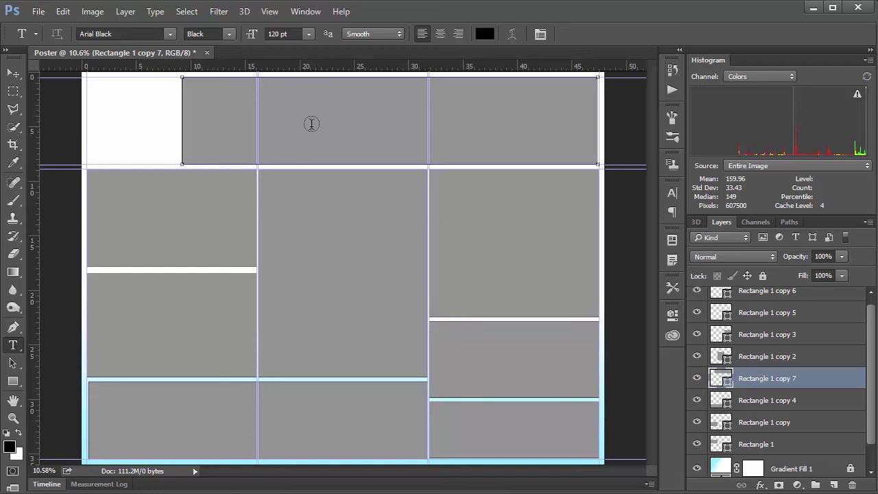
left_click(311, 123)
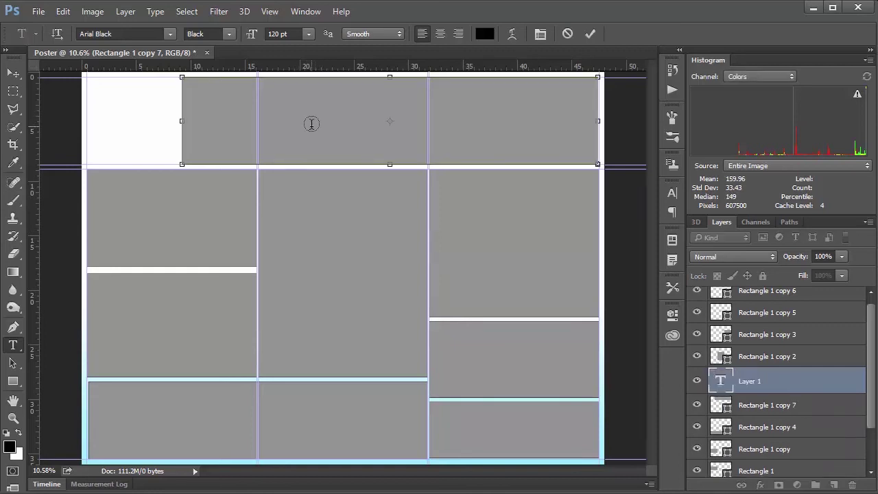
type("Title")
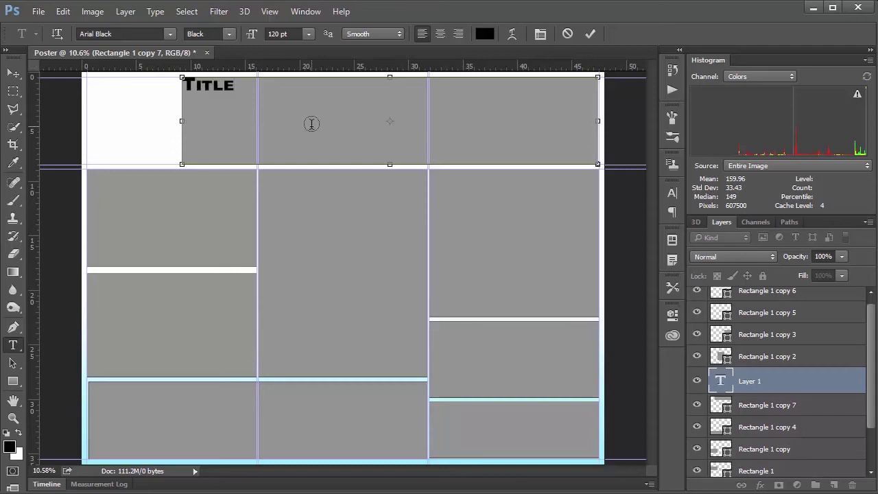
key("ctrl+Return")
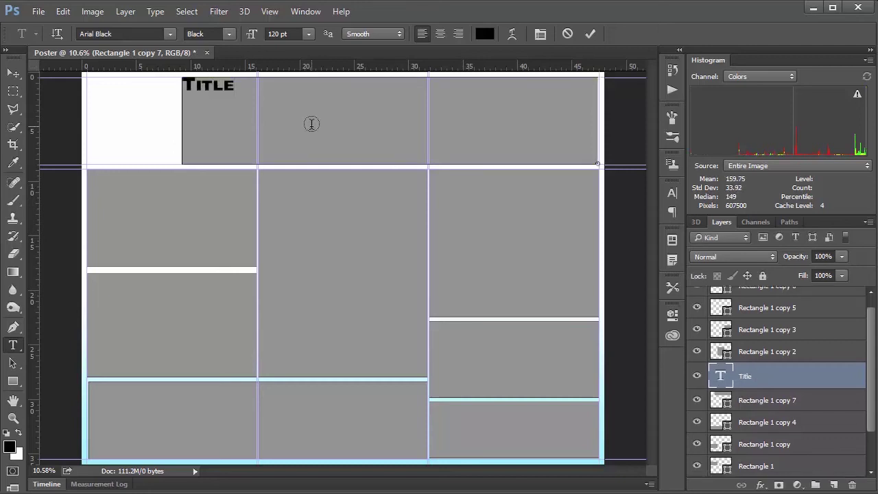
Step: Label the upper-left box 'Summary' and the box below it 'Objectives'
key("v")
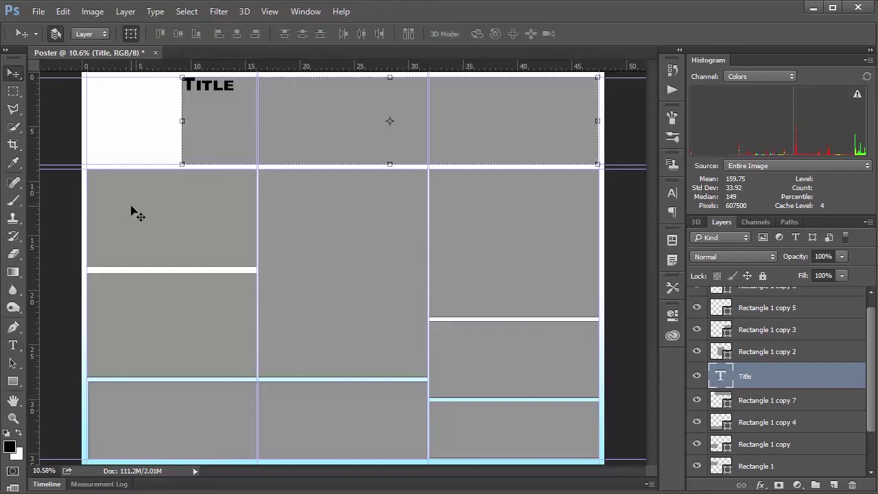
left_click(133, 209)
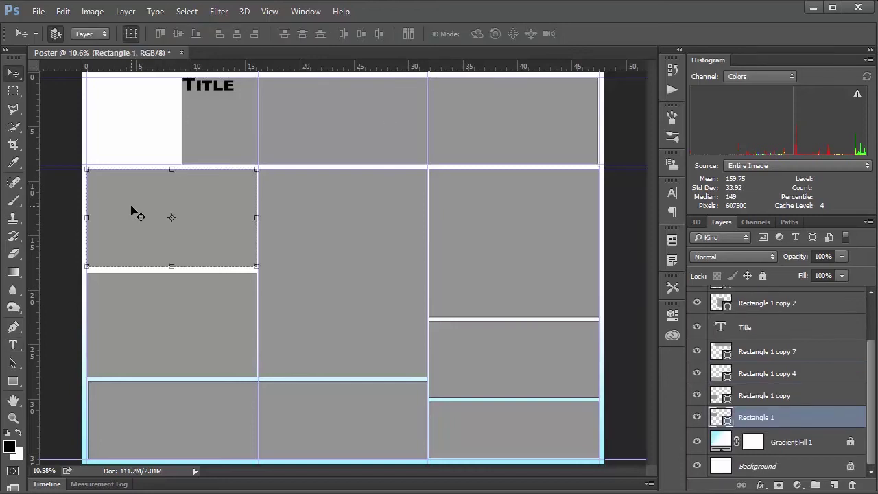
key("t")
left_click(131, 203)
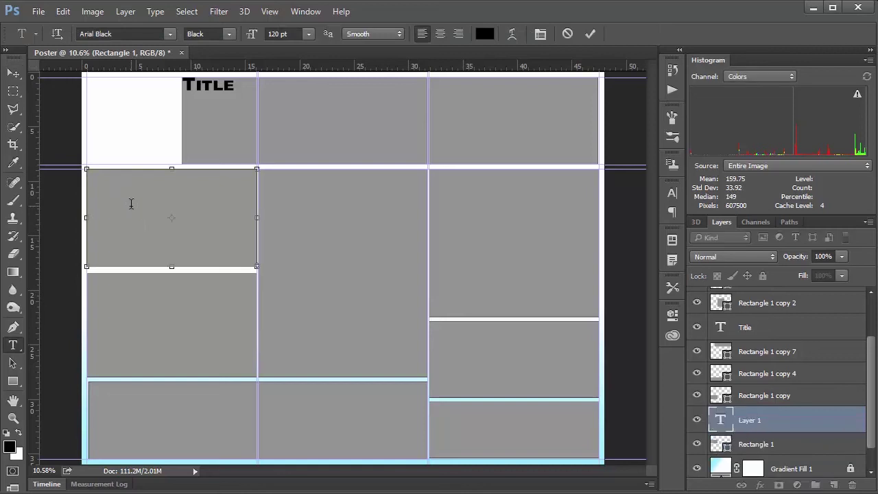
type("Summary")
key("ctrl+Return")
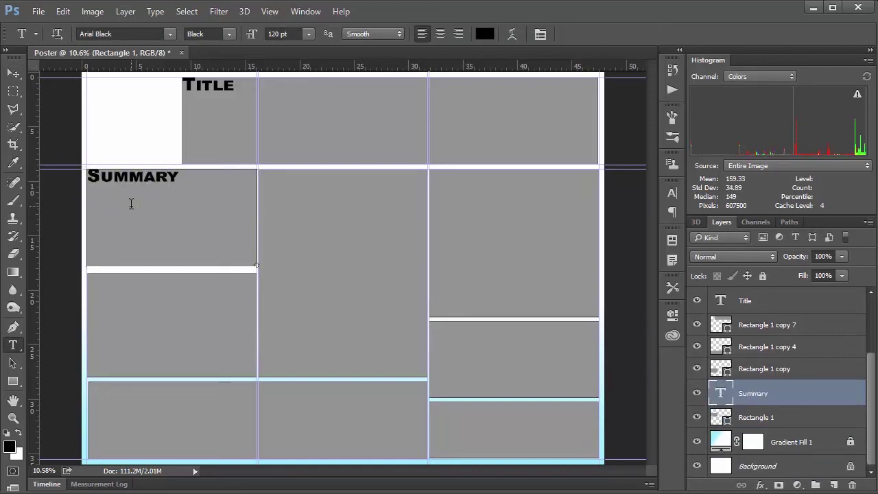
key("v")
left_click(172, 312)
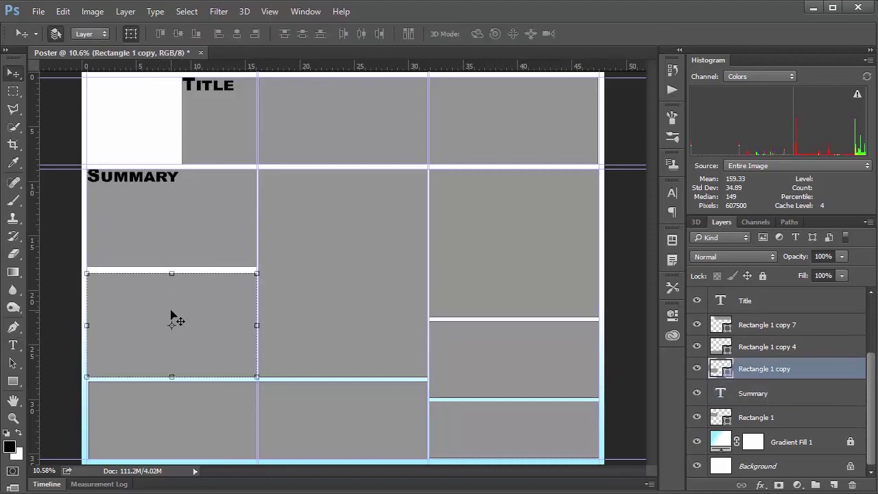
key("t")
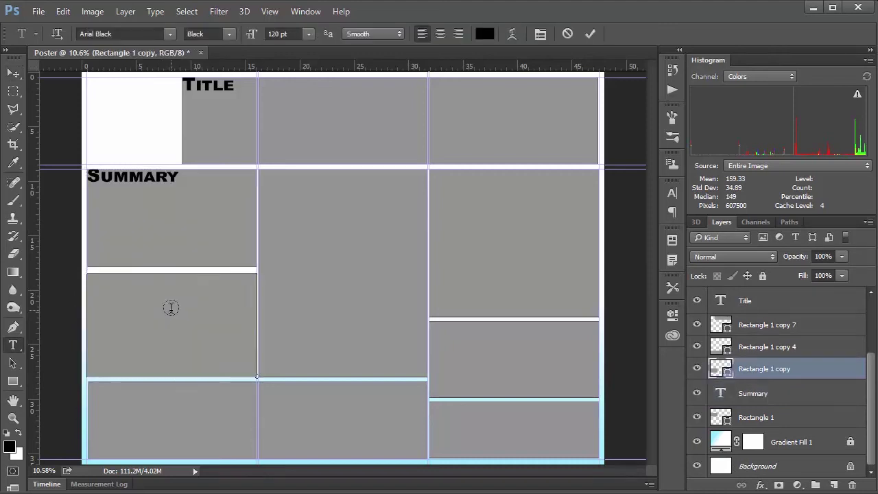
left_click(171, 308)
type("Ob")
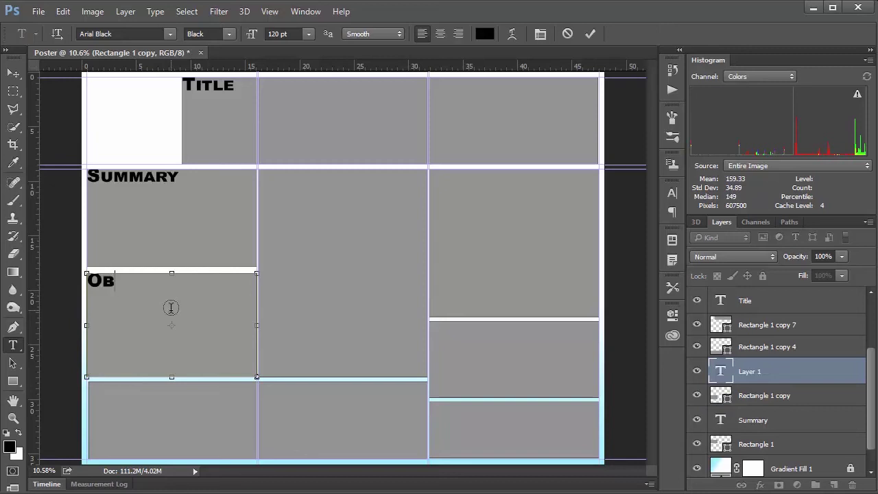
type("jectives")
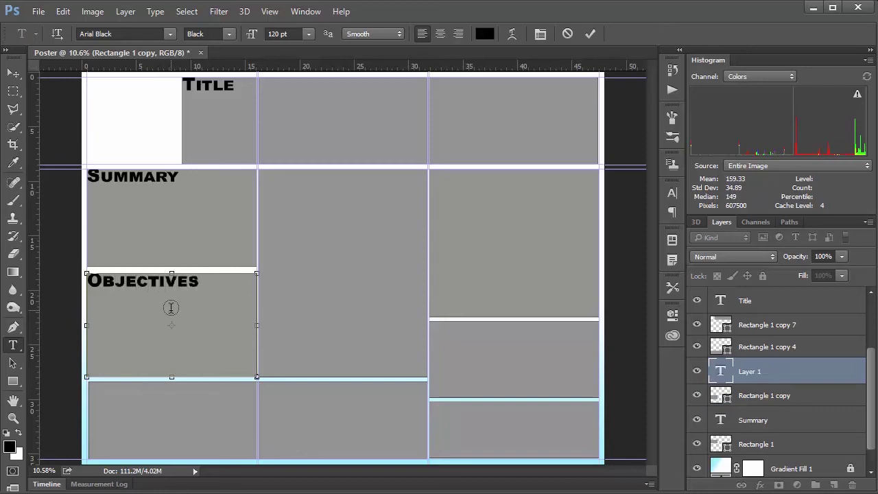
key("ctrl+Return")
Step: Label the wide bottom-left box 'Methods' and the tall middle box 'Results1'
key("v")
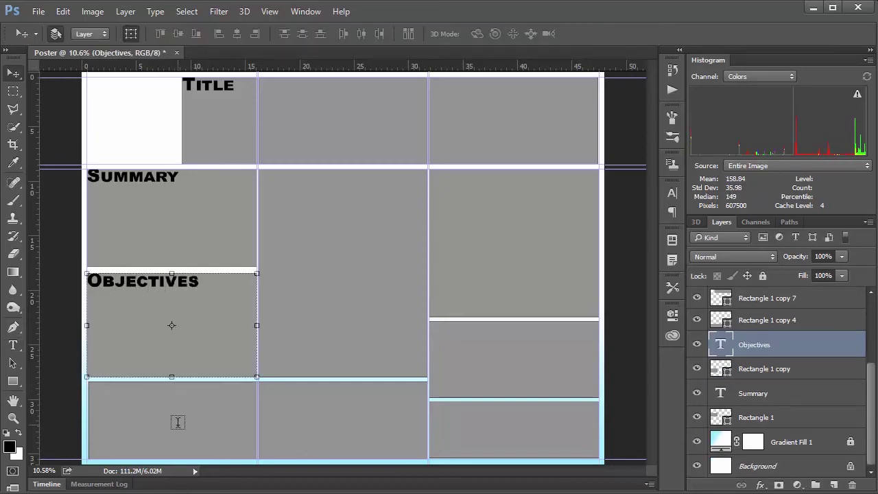
left_click(180, 429)
key("t")
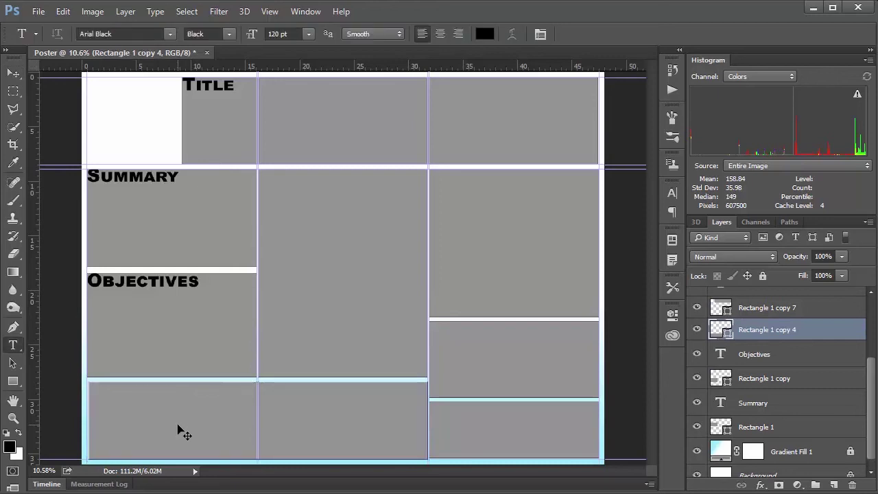
left_click(178, 422)
type("Mt")
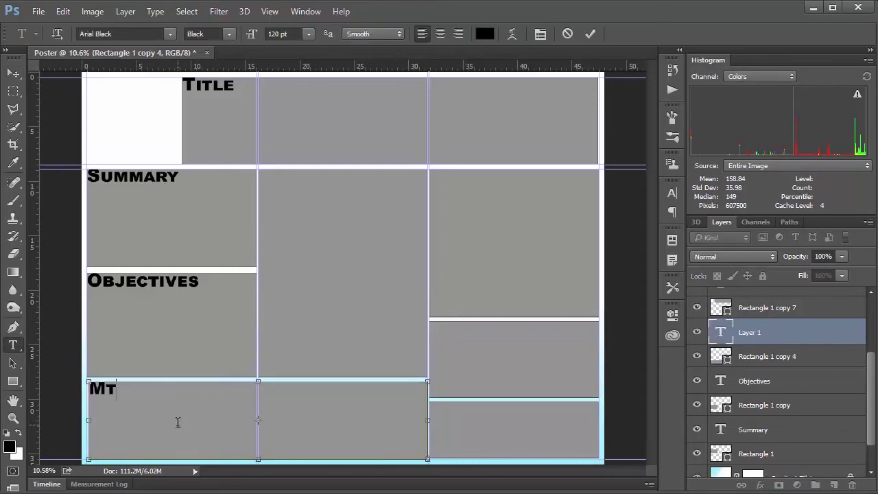
key("BackSpace")
type("eh")
type("thods")
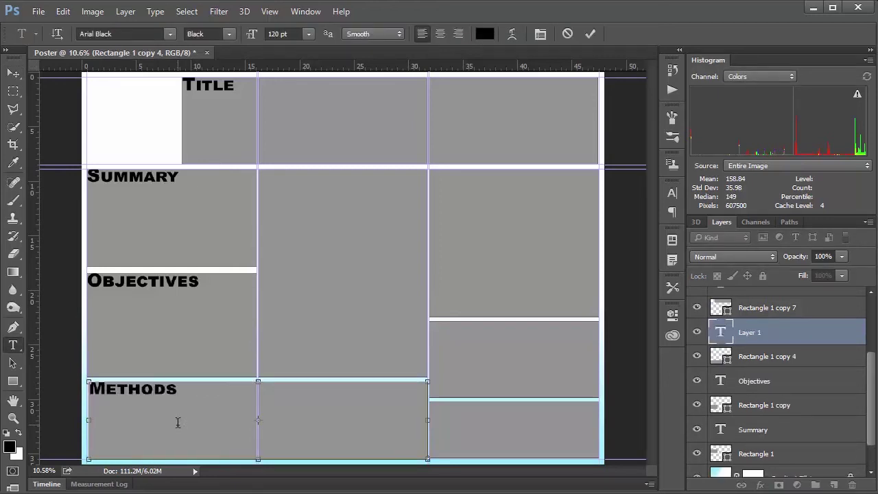
key("ctrl+Return")
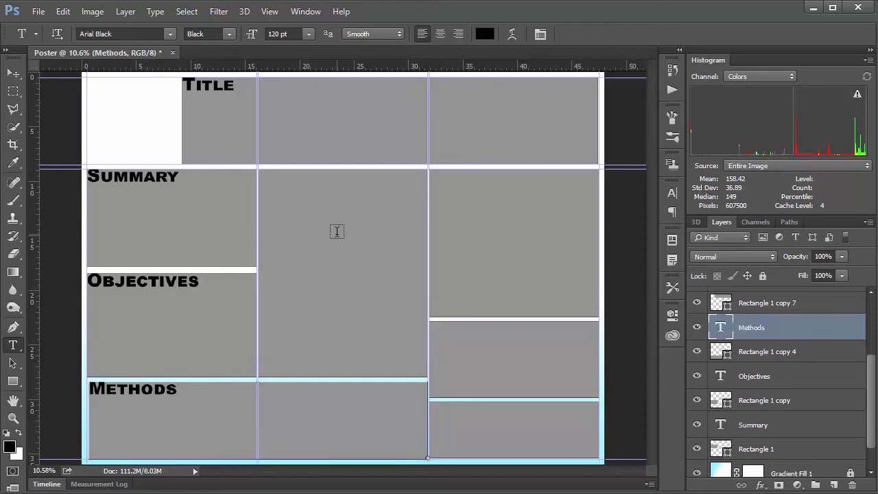
left_click(337, 239, "ctrl")
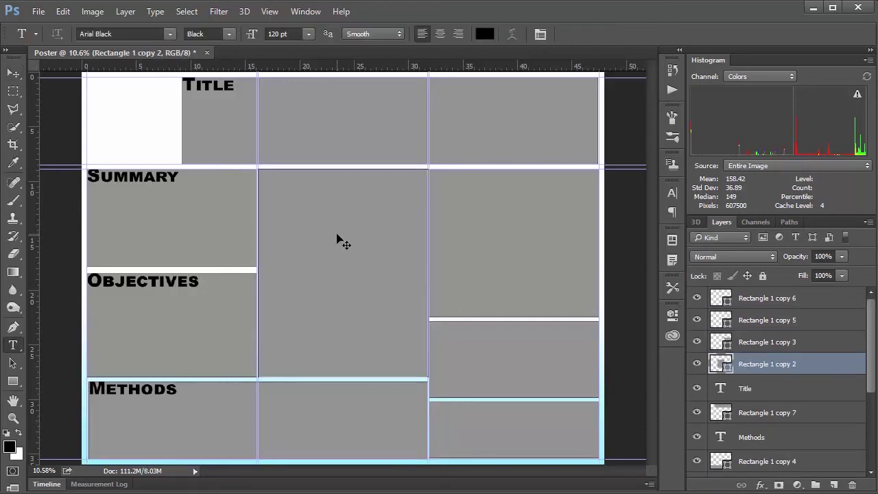
left_click(337, 233)
type("Results1")
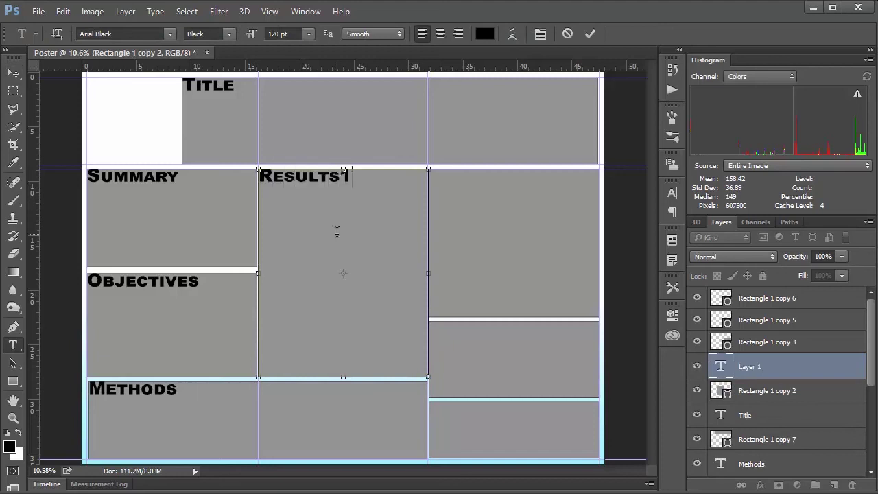
key("ctrl+Return")
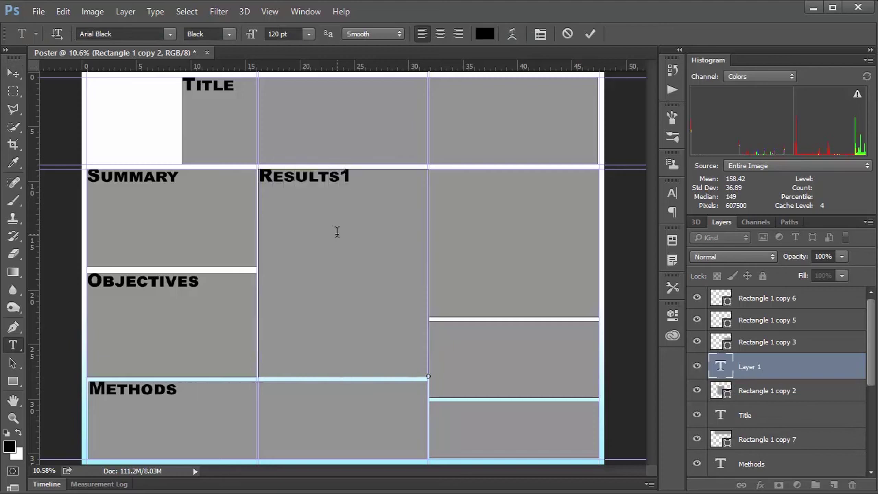
Step: Label the large right-column box 'Result2' and the middle right box 'Discussion'
key("v")
left_click(544, 220, "ctrl")
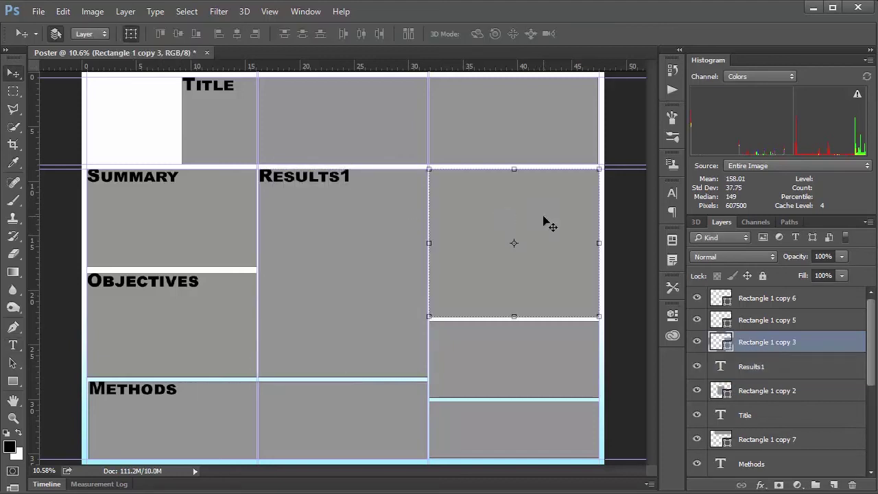
key("t")
left_click(543, 214)
type("Re")
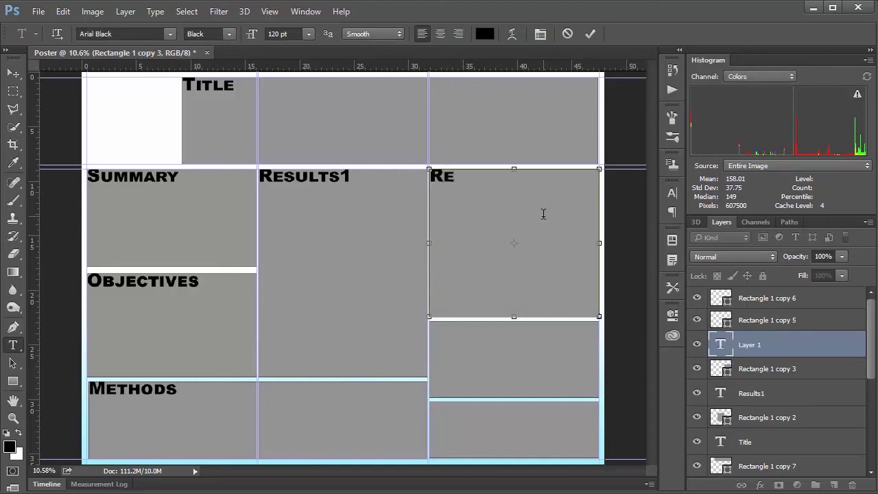
type("sult2")
key("ctrl+Return")
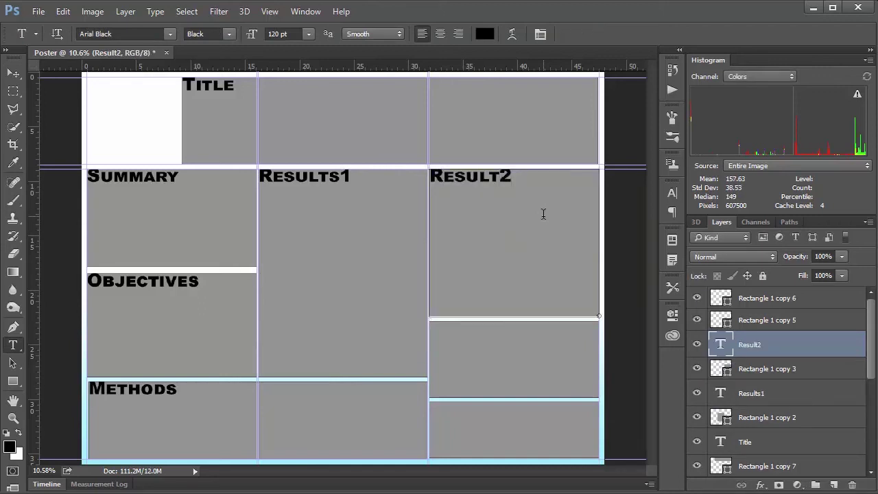
left_click(479, 355, "ctrl")
left_click(479, 356)
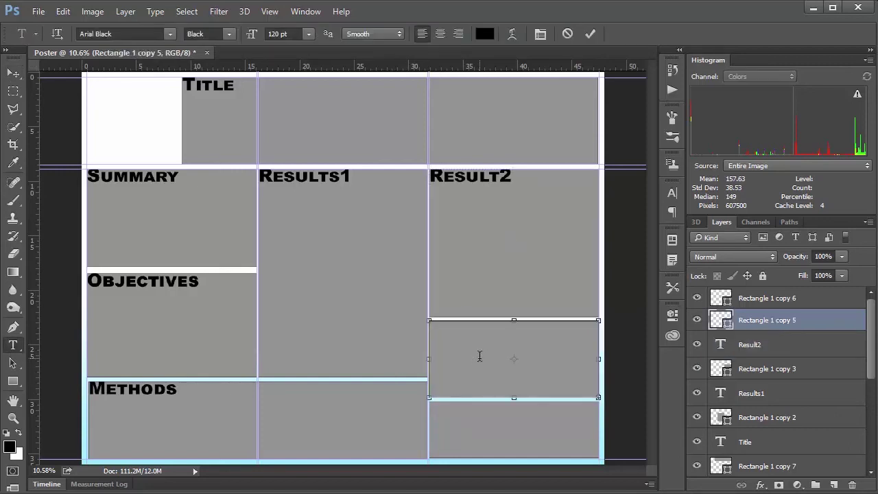
type("Discussion")
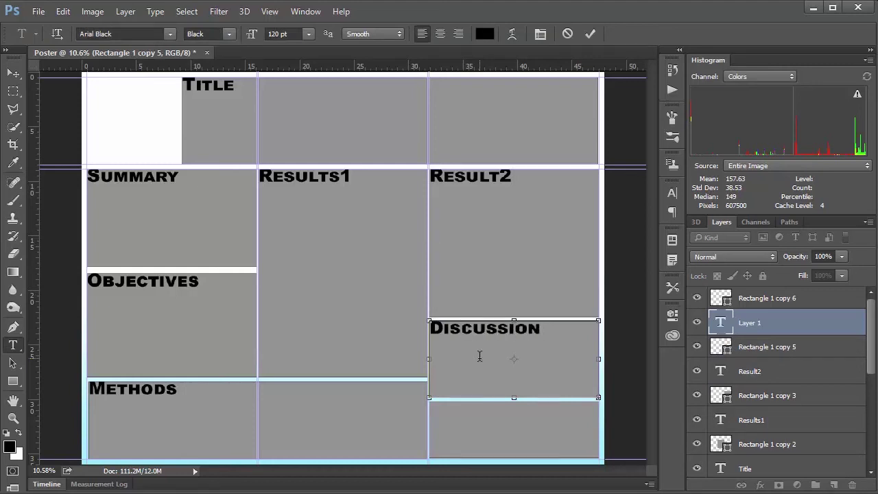
key("ctrl+Return")
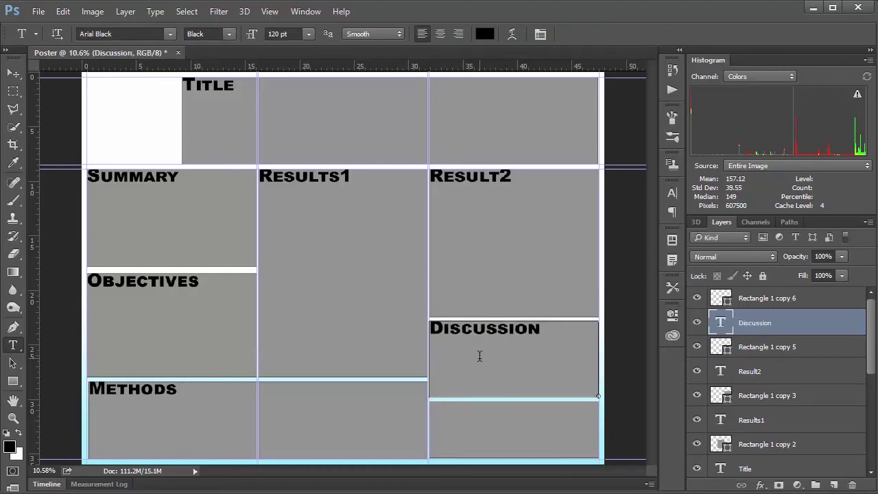
Step: Label the bottom-right box 'References' and correct 'Result2' to 'Results2'
key("v")
left_click(490, 429)
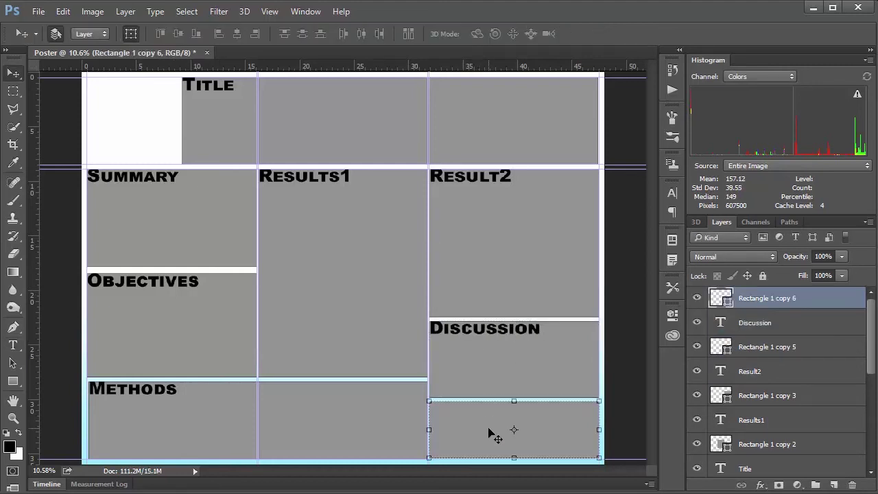
key("t")
left_click(489, 426)
type("Re")
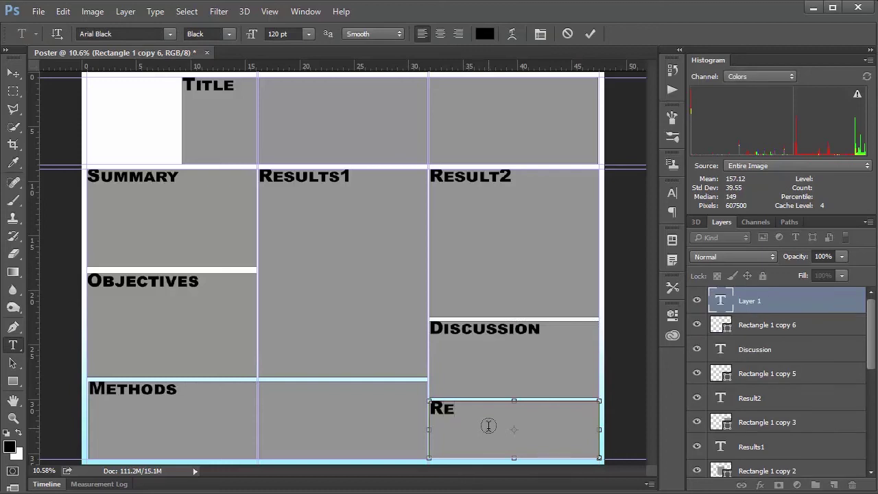
type("ferences")
key("ctrl+Return")
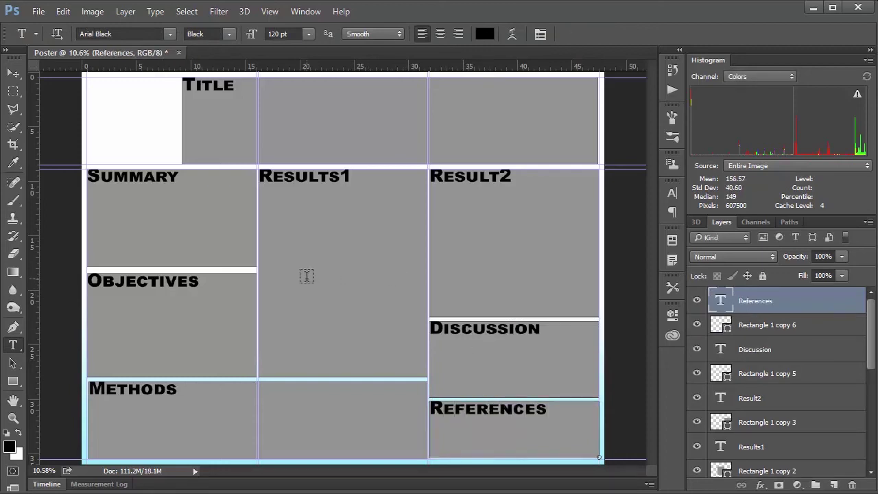
left_click(496, 177)
type("s")
key("ctrl+Return")
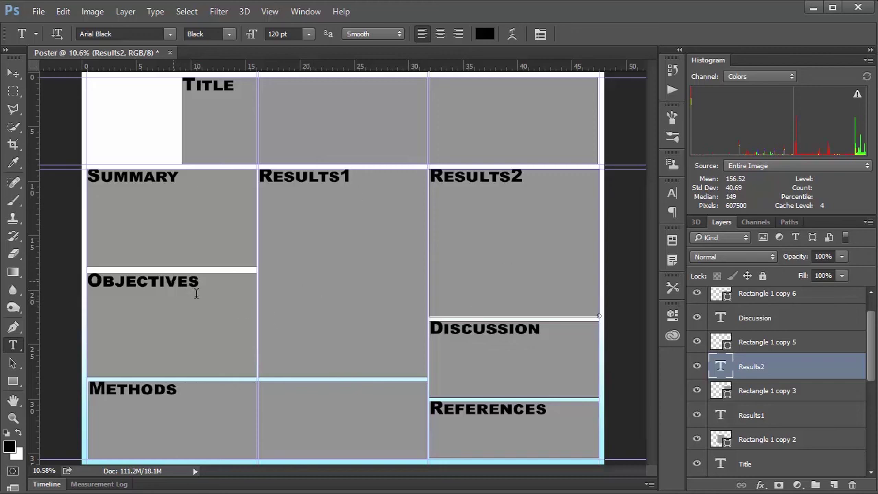
Step: Raise the Objectives box's top edge so it is 9.740 in tall, closer to Summary
left_click(14, 73)
left_click(227, 310)
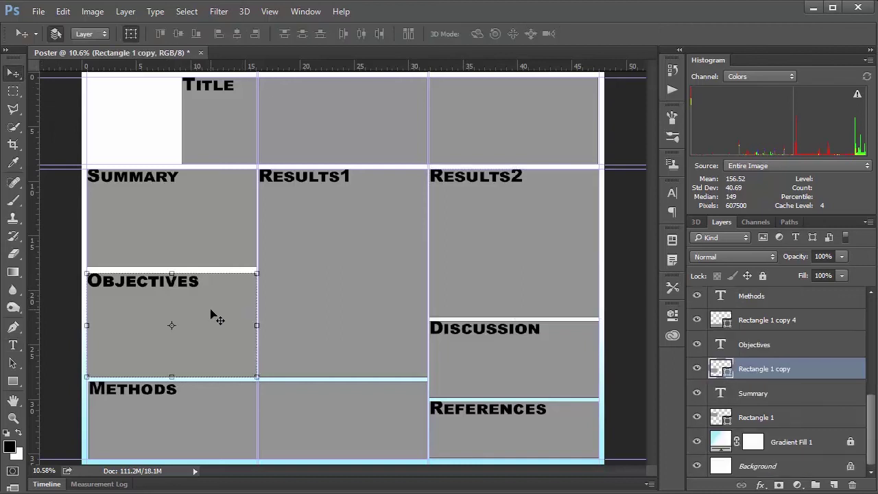
left_click(171, 273)
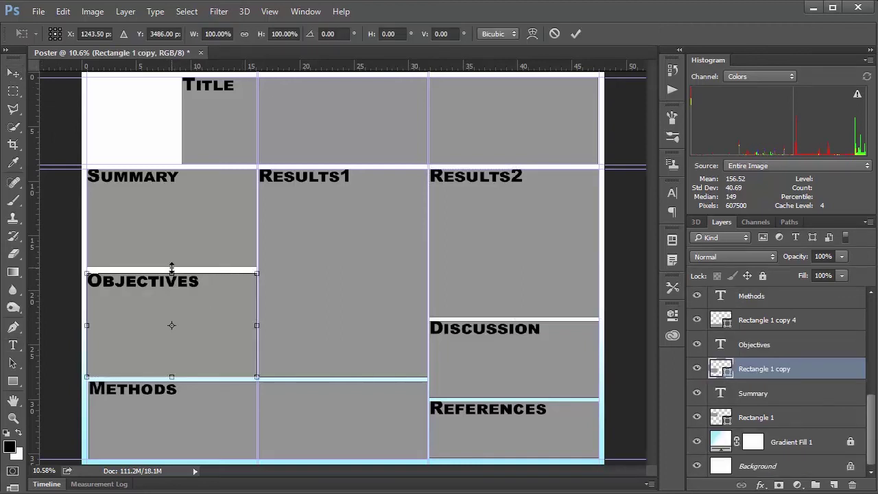
scroll(171, 268, "up", 6)
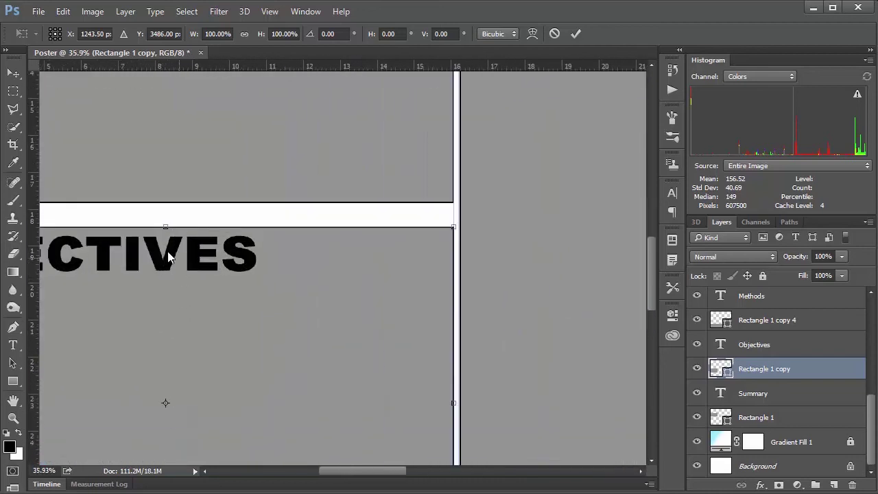
left_click_drag(161, 228, 168, 217)
key("Return")
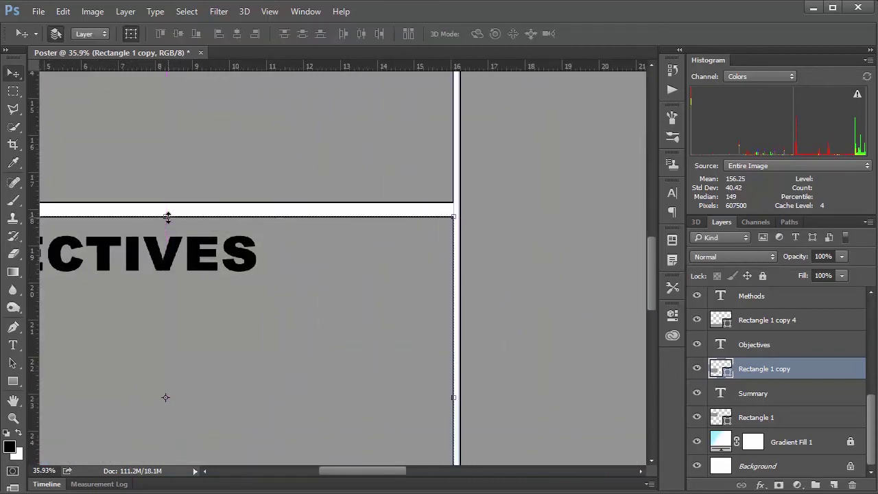
scroll(168, 216, "down", 4)
scroll(168, 217, "down", 1)
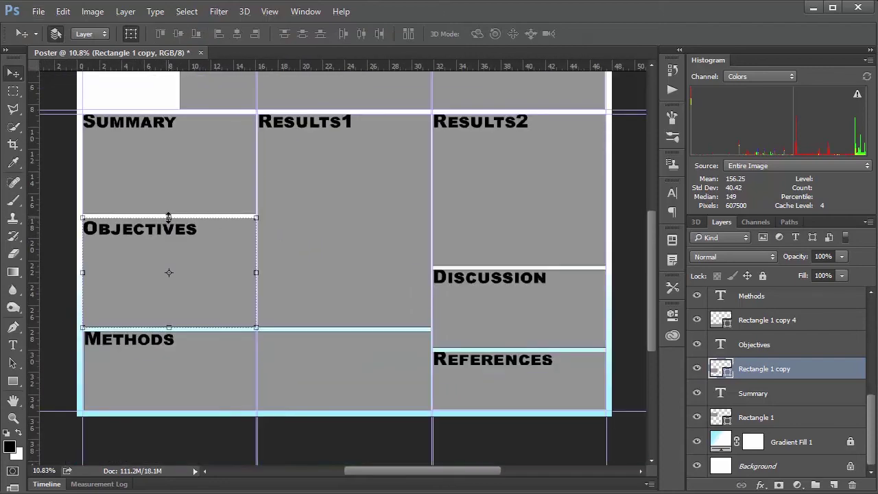
scroll(168, 218, "down", 1)
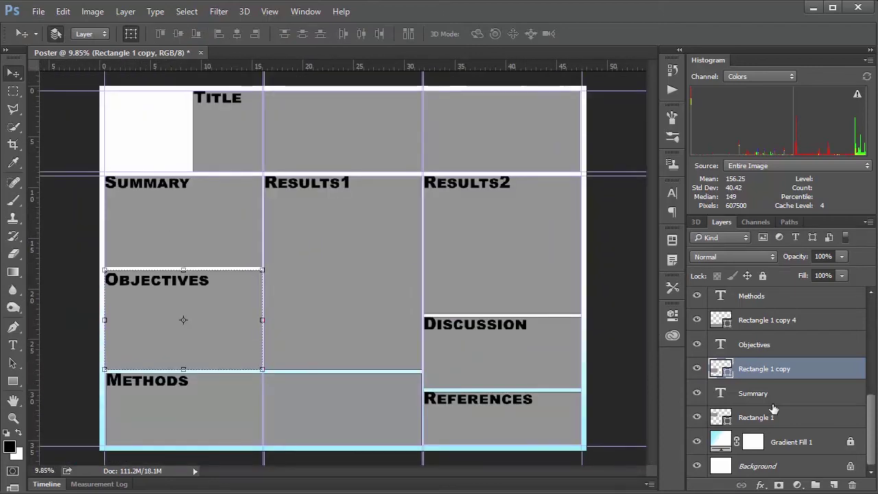
Step: Group all rectangle and text layers together and name the group 'Basic Layout'
left_click(840, 419)
left_click_drag(870, 423, 870, 326)
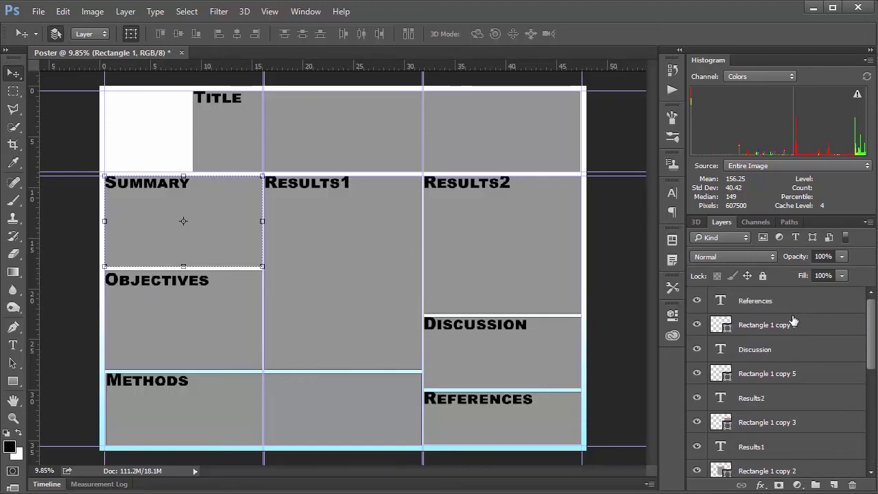
left_click_drag(872, 358, 871, 467)
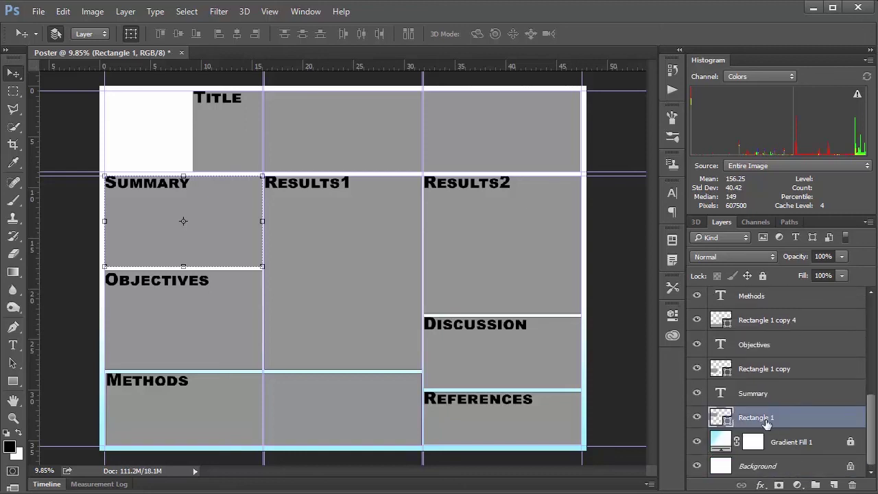
left_click_drag(873, 422, 870, 323)
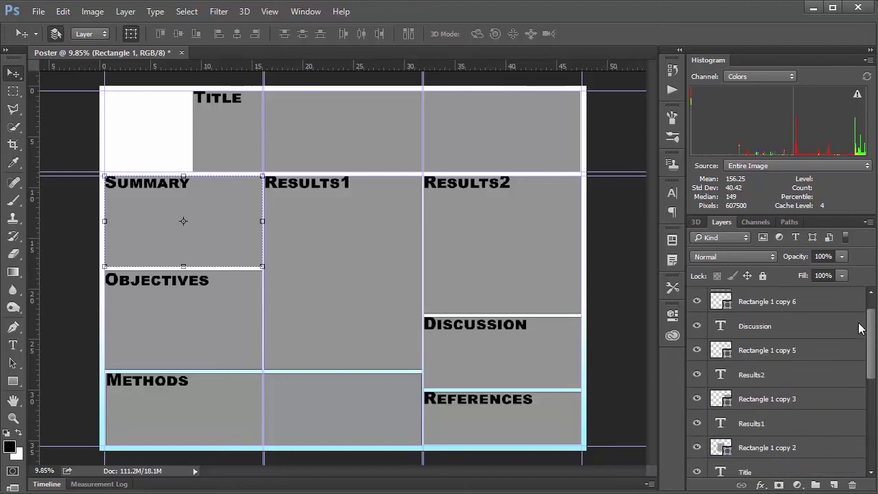
left_click(806, 311, "shift")
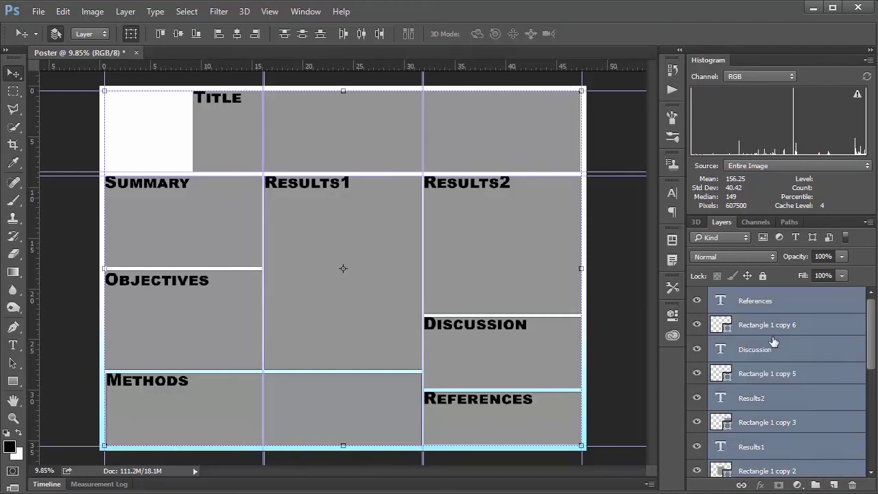
key("ctrl+g")
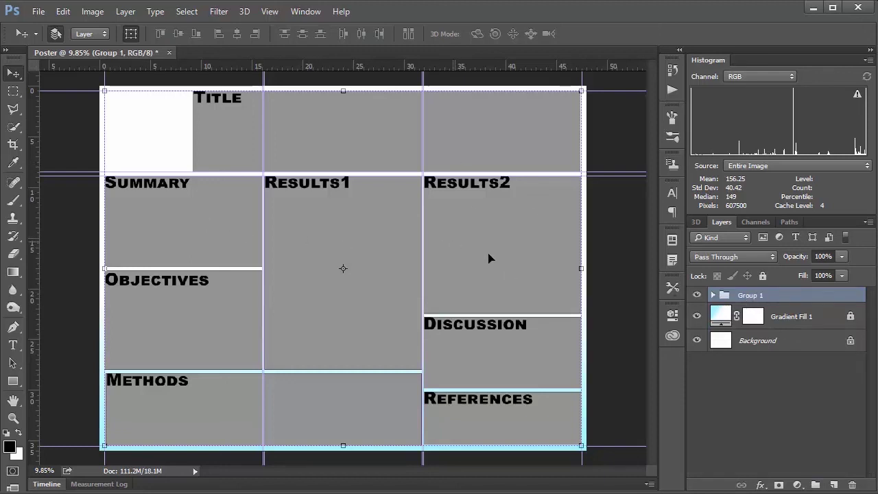
double_click(759, 296)
type("La")
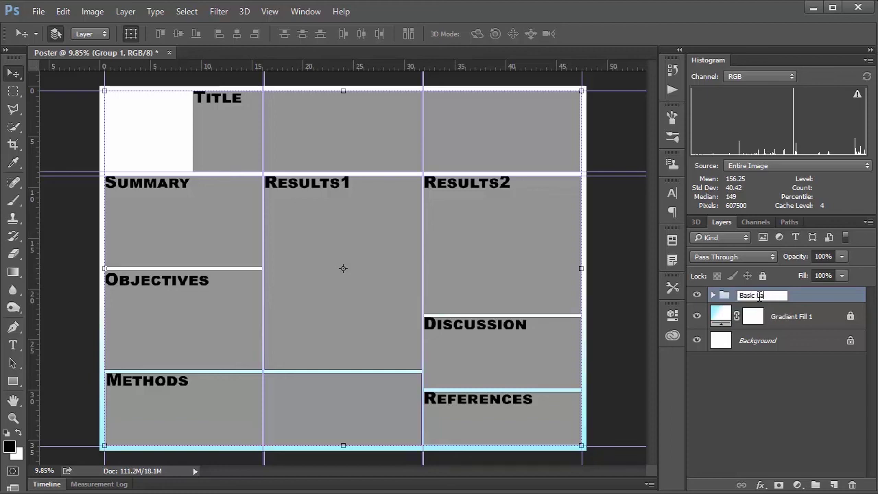
type("yout")
key("Return")
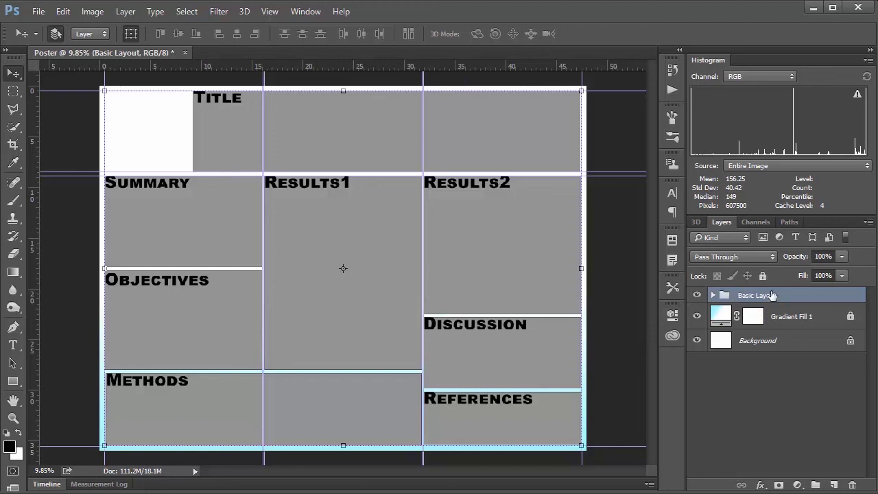
Step: Set the Basic Layout group's opacity to 20% after briefly trying 10%
left_click(841, 258)
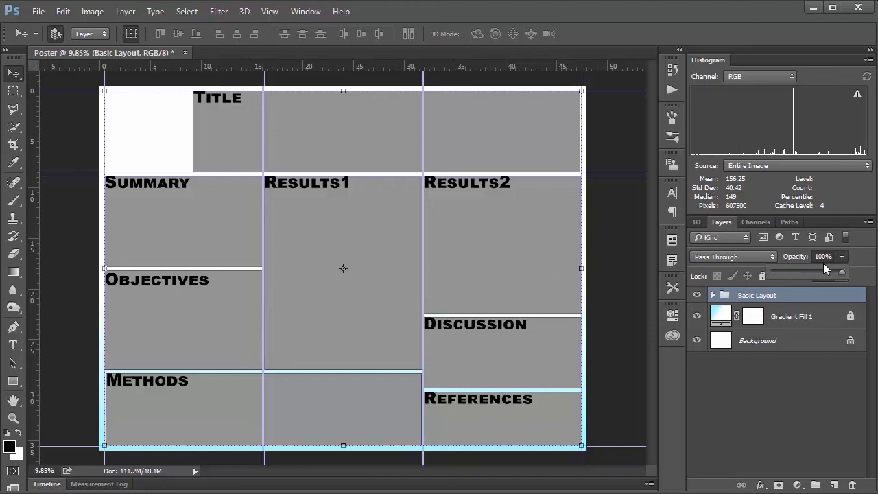
left_click(824, 257)
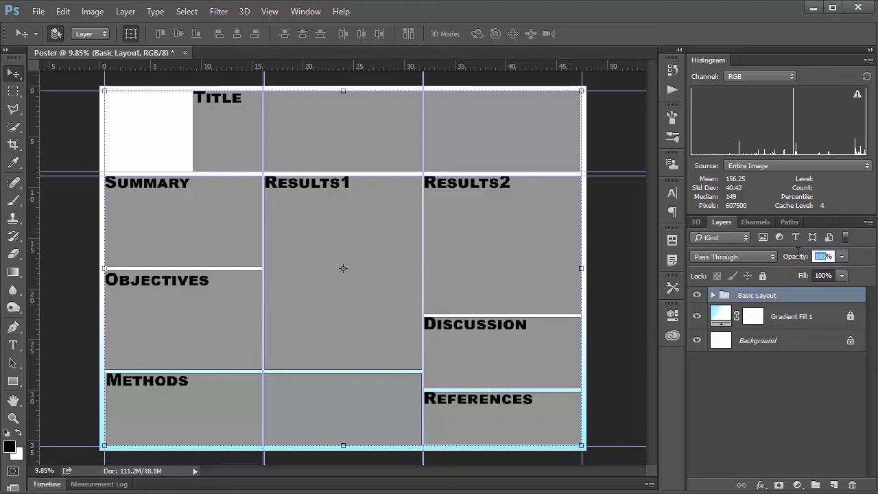
type("20")
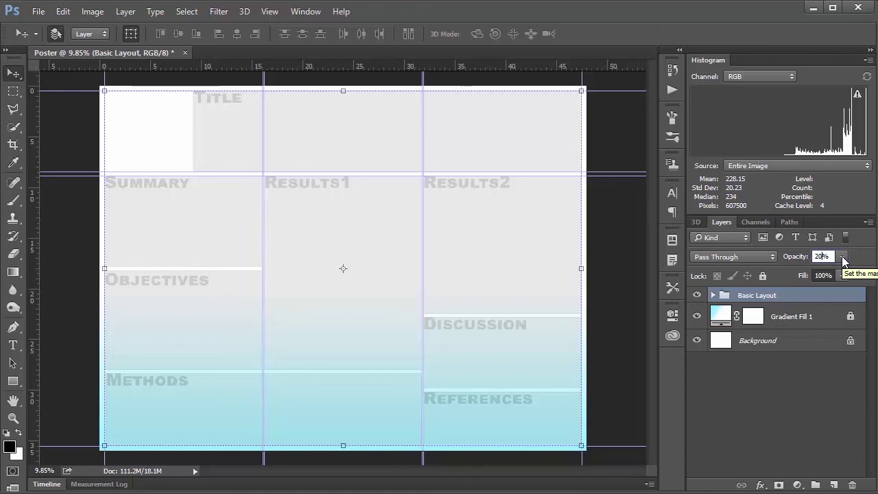
type("10")
key("Return")
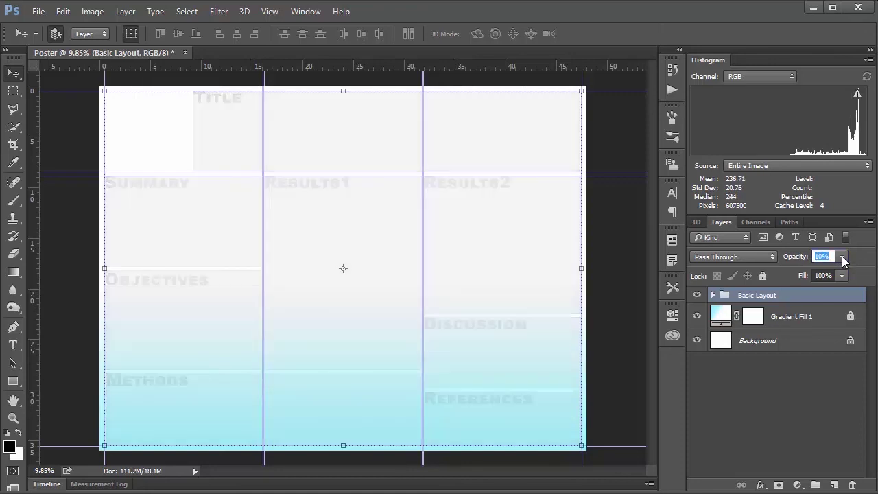
type("20")
key("Return")
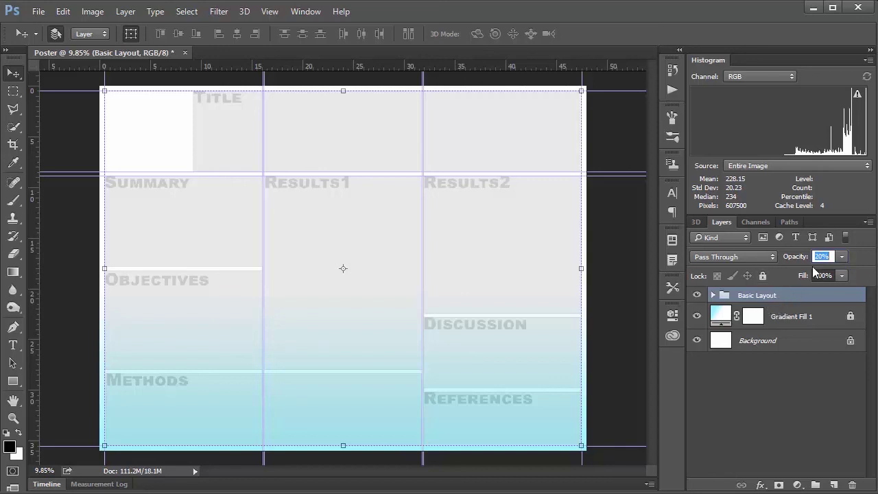
Step: Lock the Basic Layout group completely and deselect it
left_click(762, 276)
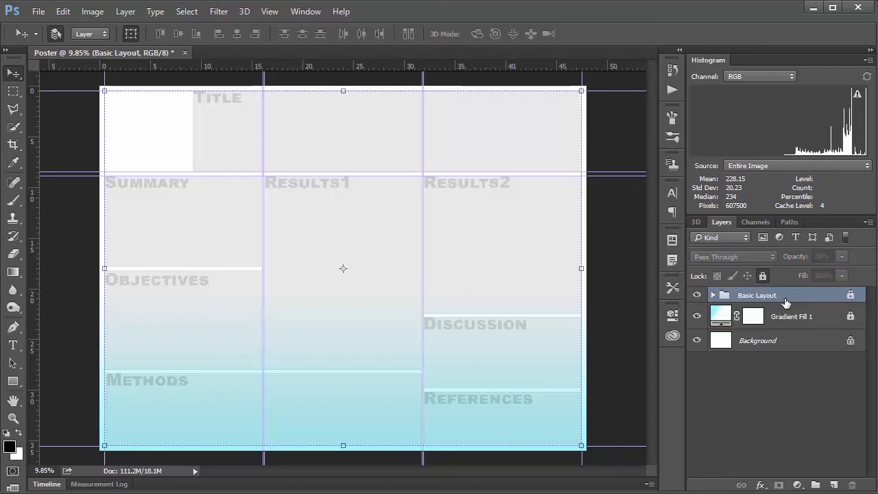
left_click_drag(186, 136, 219, 135)
left_click_drag(269, 259, 386, 187)
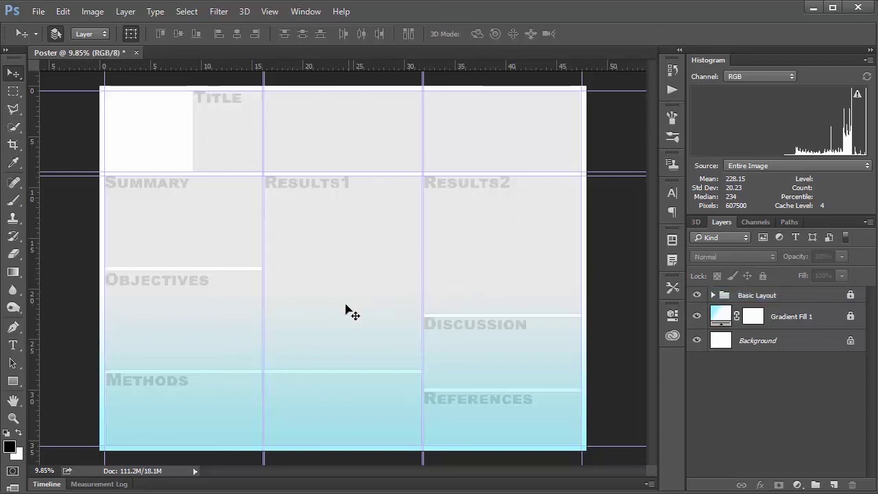